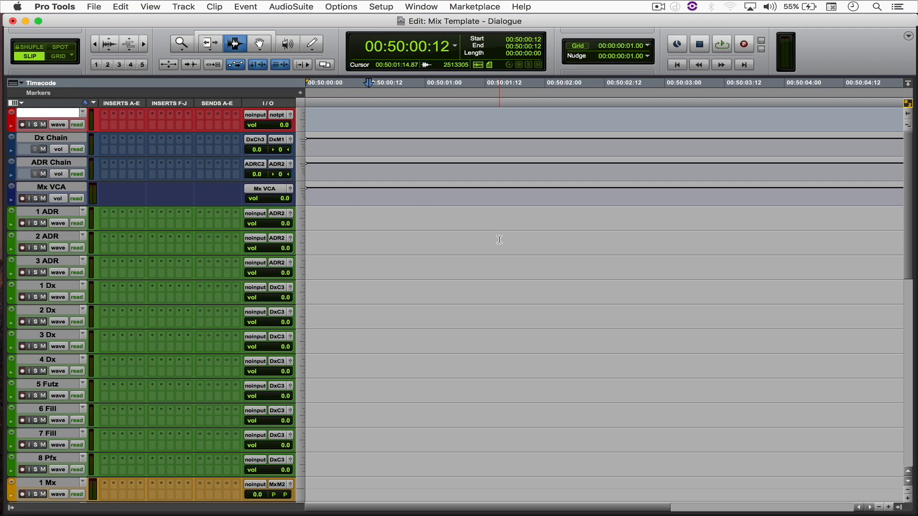
Insert the mono EQ3 7-Band plug-in in the first insert slot of tracks 1 Dx through 8 Pfx
left_click(65, 288)
left_click(46, 460, "shift")
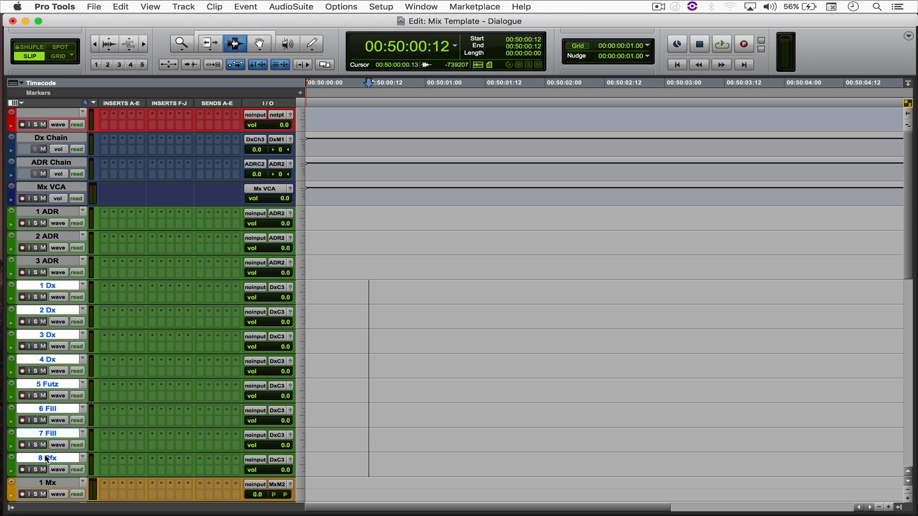
left_click(105, 297)
mouse_move(149, 325)
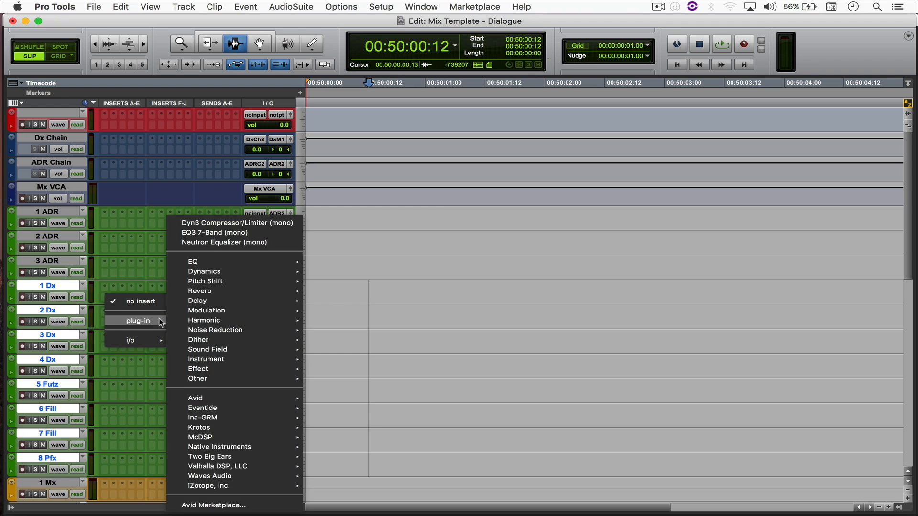
left_click(201, 233)
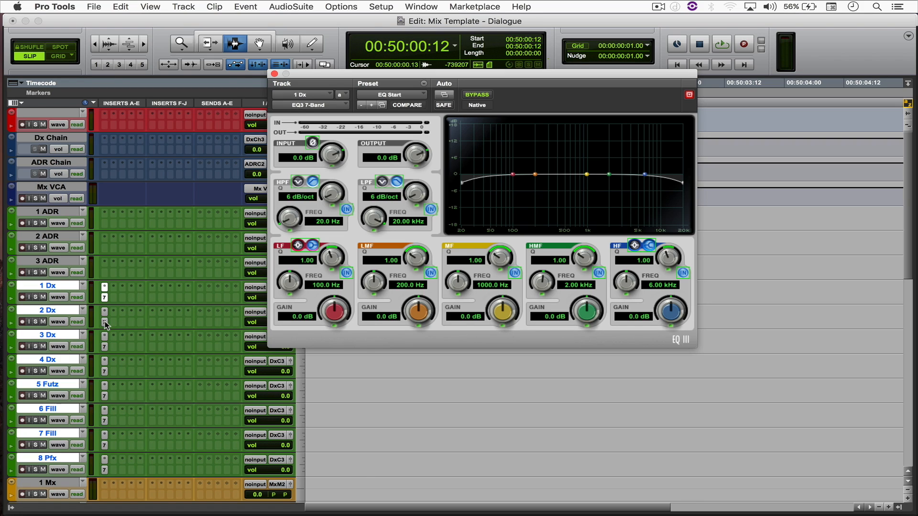
Compare the 1 Dx EQ with its high-pass and low-pass filters off and on, and check the presets in the session's settings folder
left_click(347, 211)
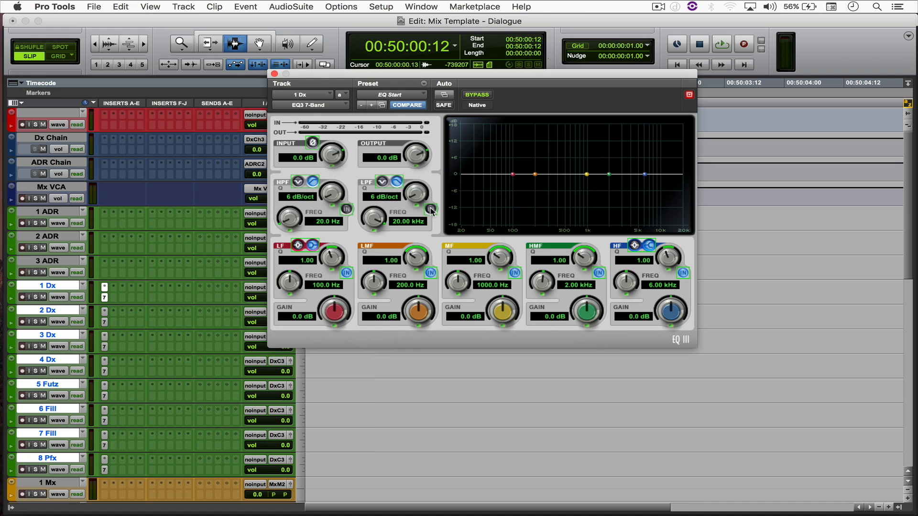
left_click(347, 211)
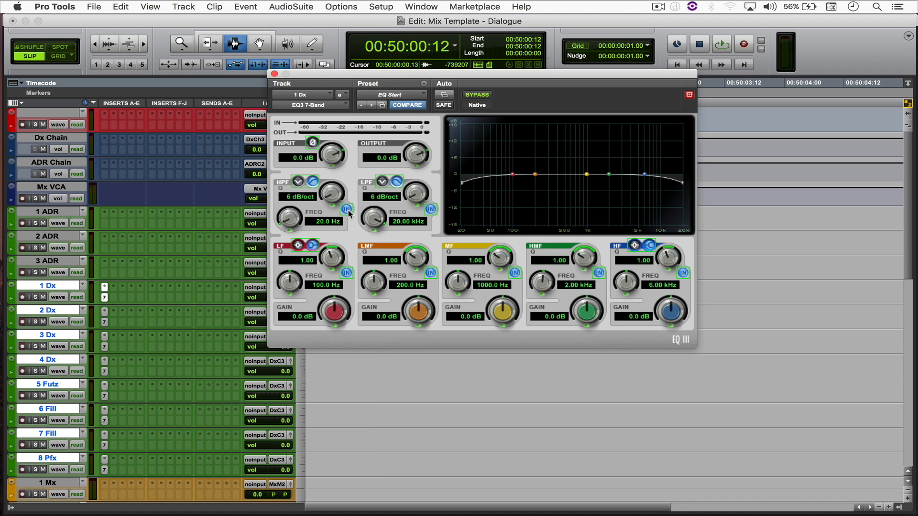
left_click(393, 97)
mouse_move(411, 10)
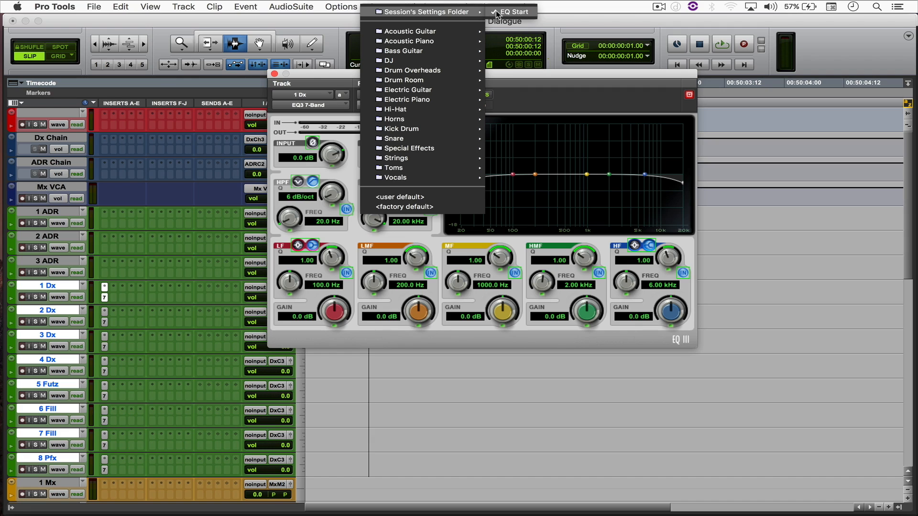
left_click(501, 84)
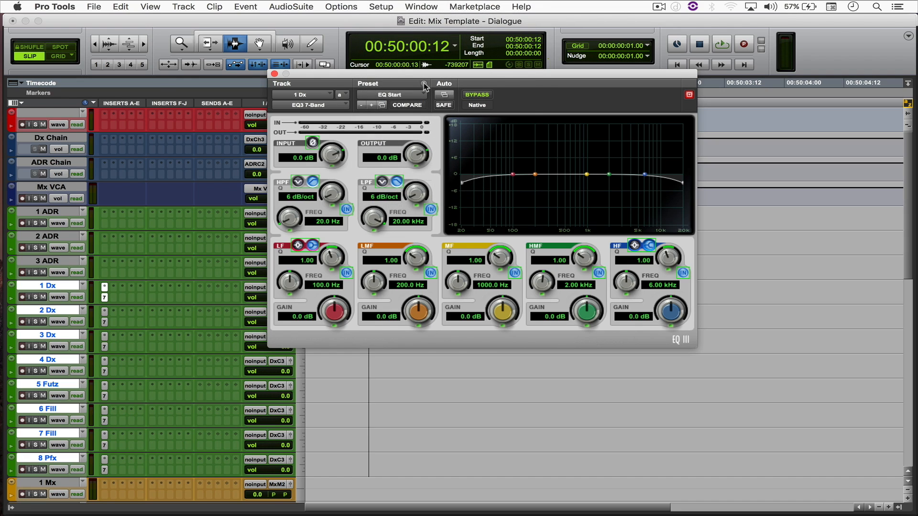
Examine the EQ's preset management options, including Set As User Default and Settings Preferences
left_click(422, 85)
mouse_move(471, 176)
mouse_move(567, 189)
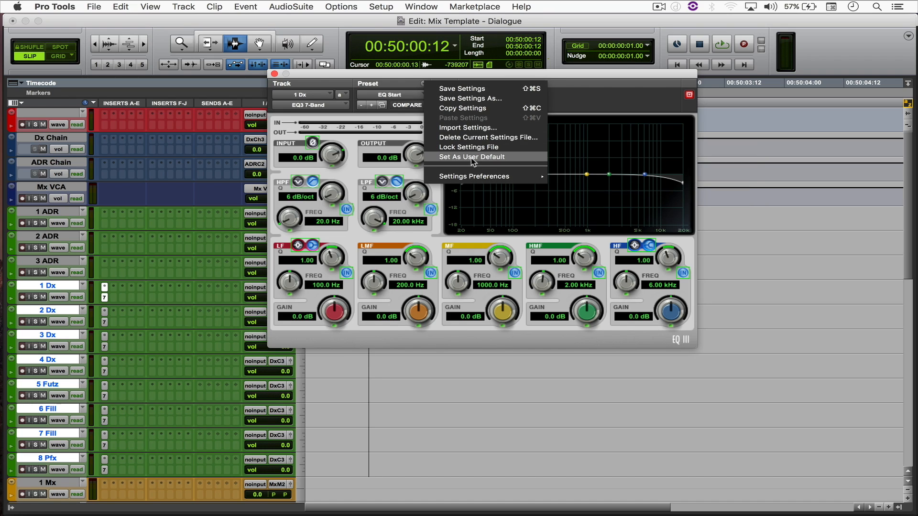
left_click(398, 82)
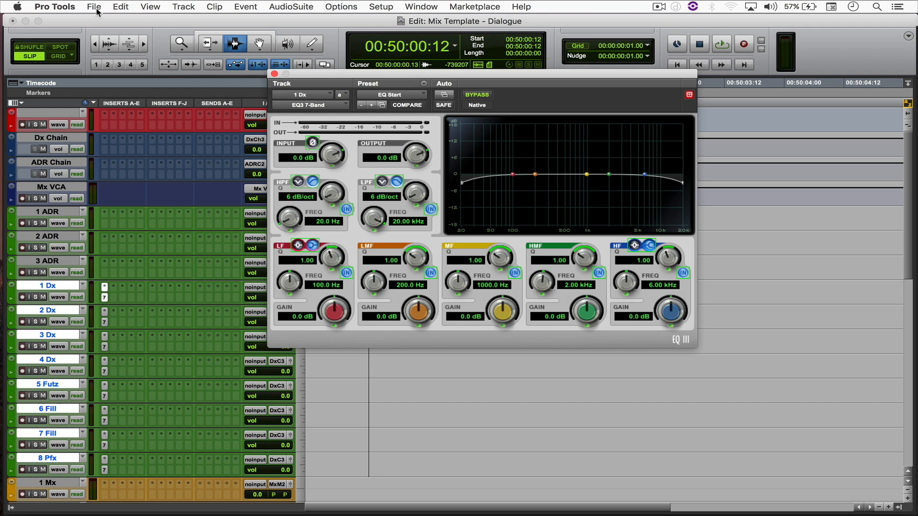
Review the Mixing preferences, including the default EQ and default dynamics plug-in choices
left_click(64, 7)
left_click(72, 39)
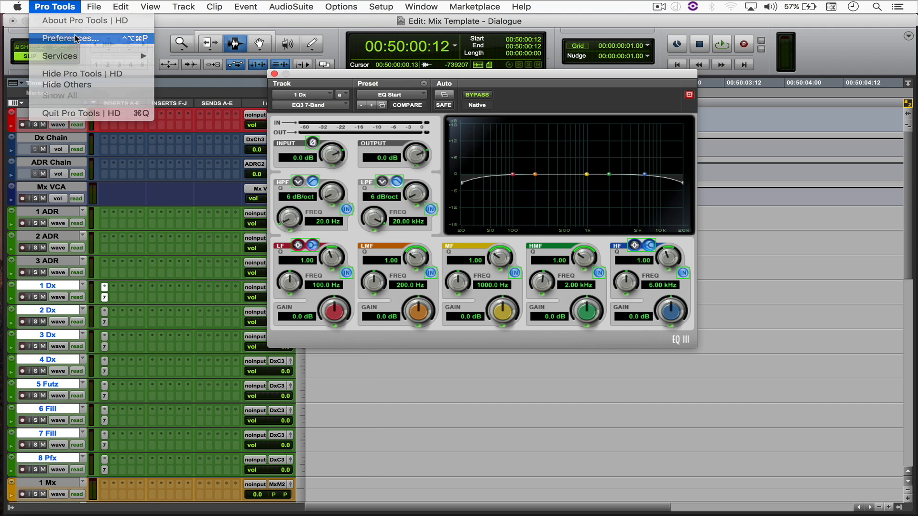
left_click(387, 61)
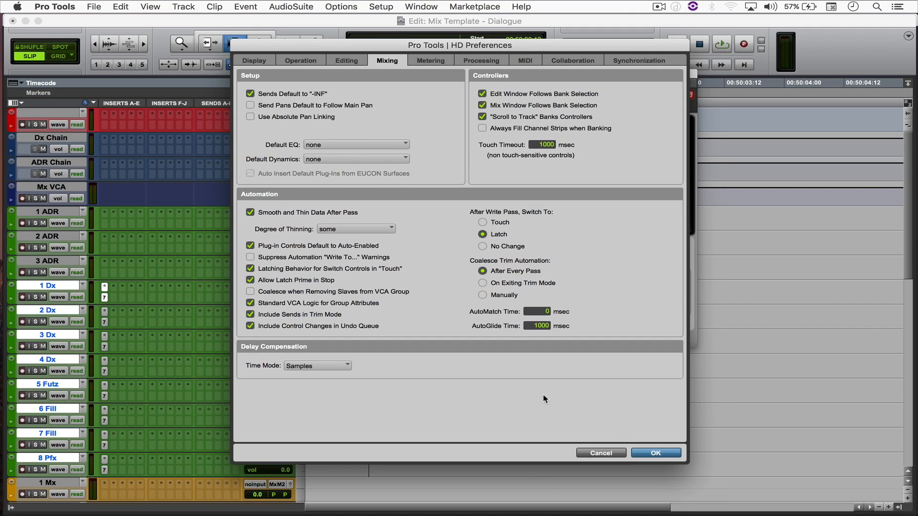
key("Return")
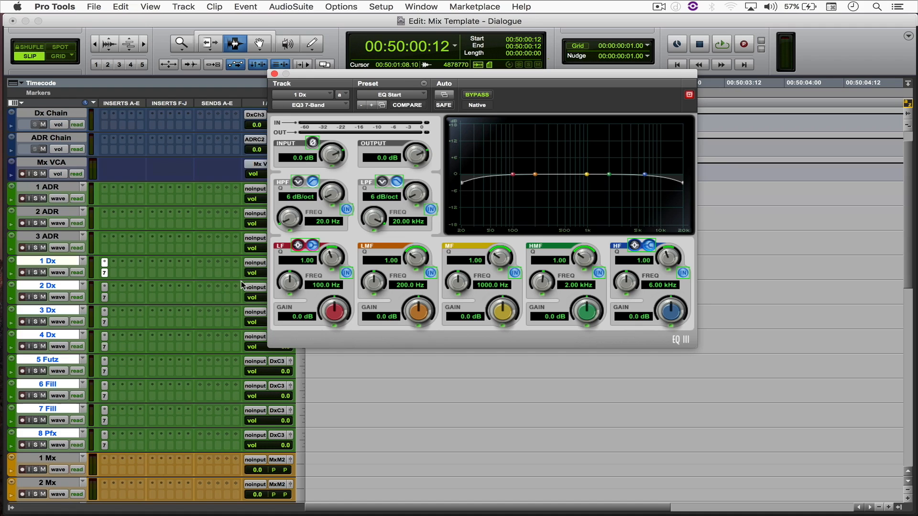
Insert the mono Dyn3 De-Esser in the second insert slot of the selected 1 Dx through 8 Pfx tracks
left_click(115, 274)
mouse_move(145, 297)
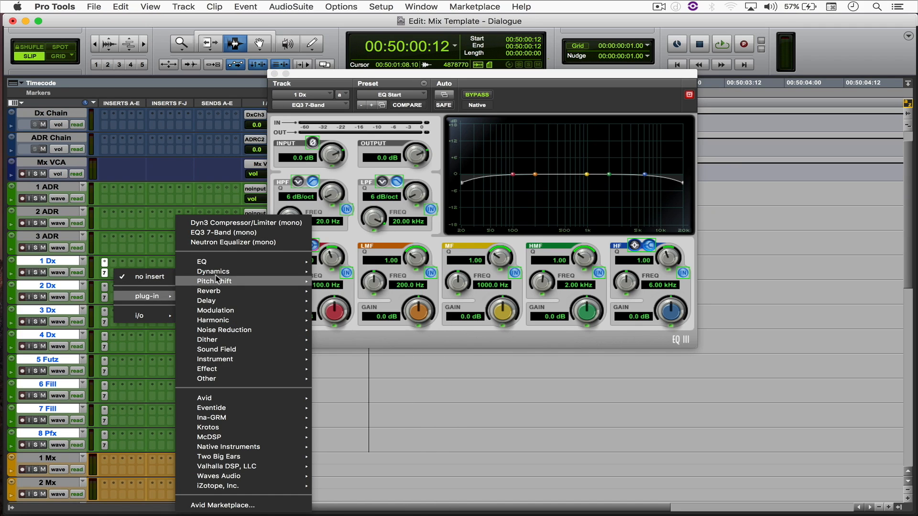
mouse_move(217, 273)
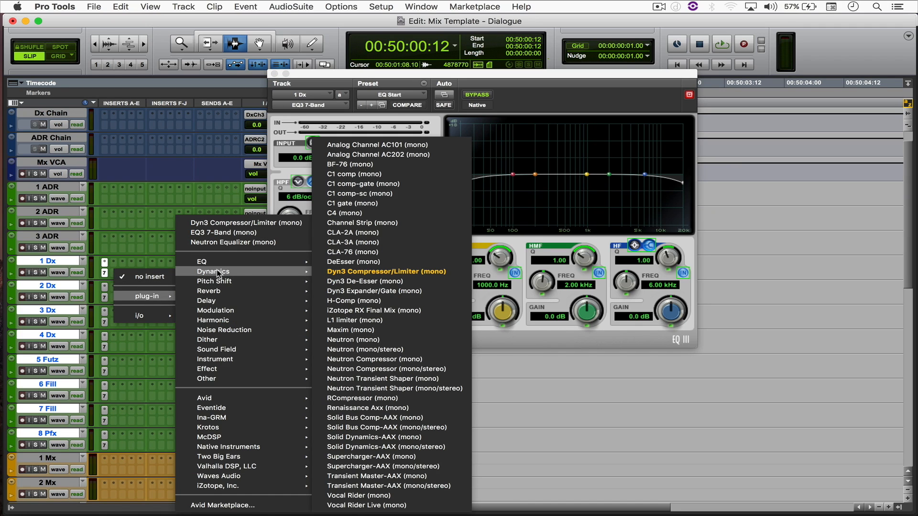
left_click(353, 282)
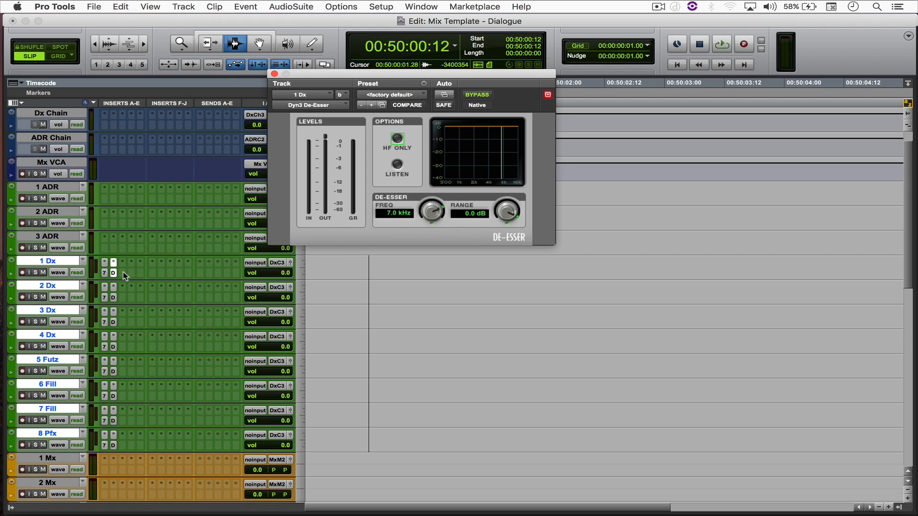
Insert the mono Dyn3 Compressor/Limiter in the third insert slot of the selected 1 Dx through 8 Pfx tracks
left_click(138, 277)
mouse_move(154, 296)
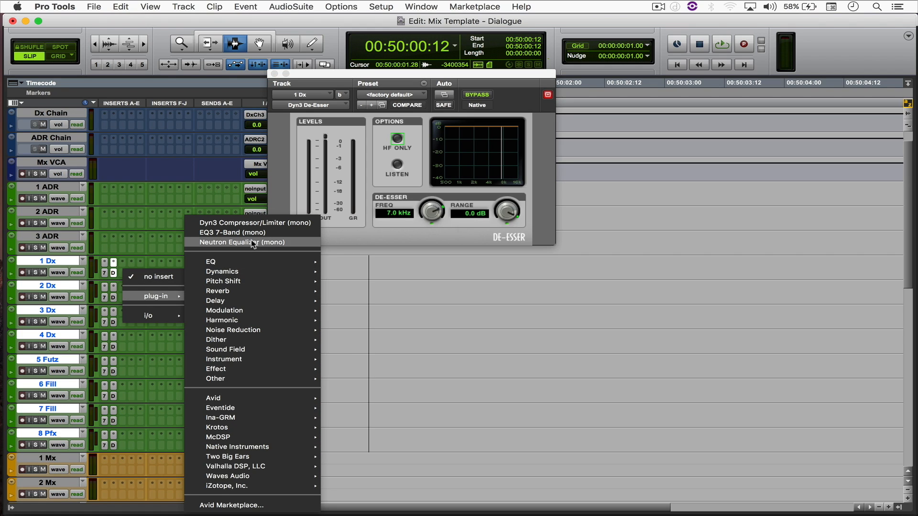
left_click(253, 224)
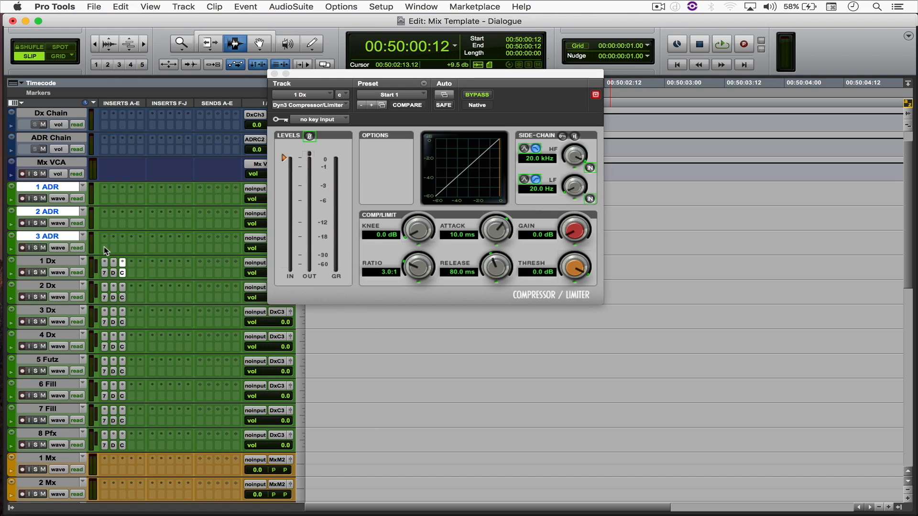
Insert the mono EQ3 7-Band in the first insert slot of the three ADR tracks
left_click(105, 251)
mouse_move(139, 271)
left_click(197, 233)
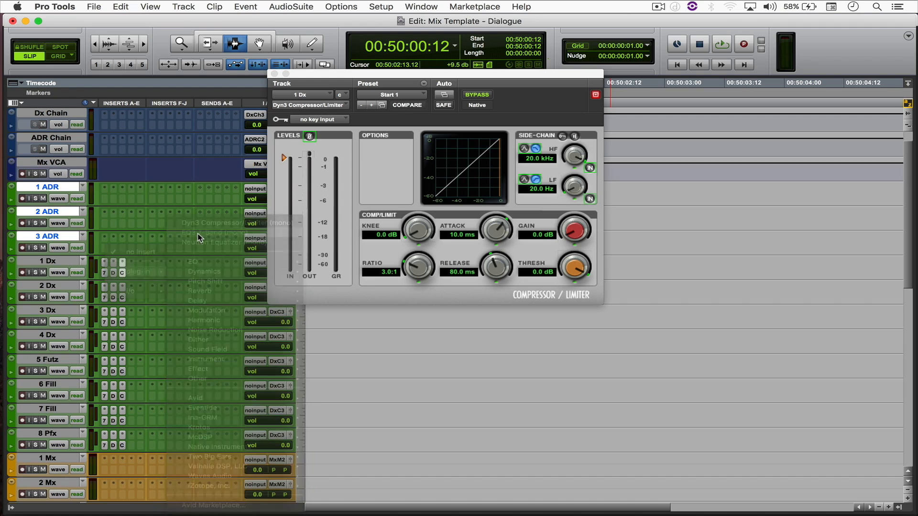
Insert the mono Dyn3 De-Esser in the second insert slot of the three ADR tracks
left_click(115, 248)
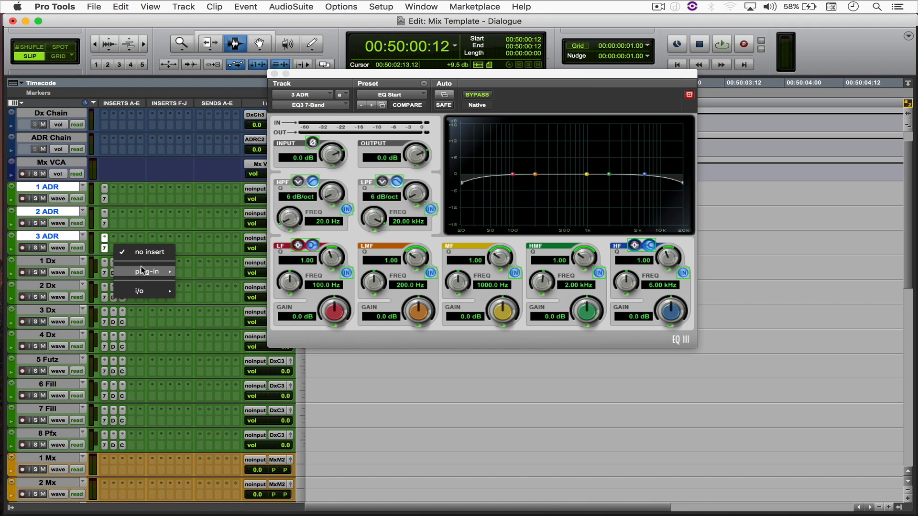
mouse_move(147, 271)
mouse_move(213, 271)
left_click(376, 276)
Insert the mono Dyn3 Compressor/Limiter in the third insert slot of the three ADR tracks and close the plug-in window
left_click(122, 201)
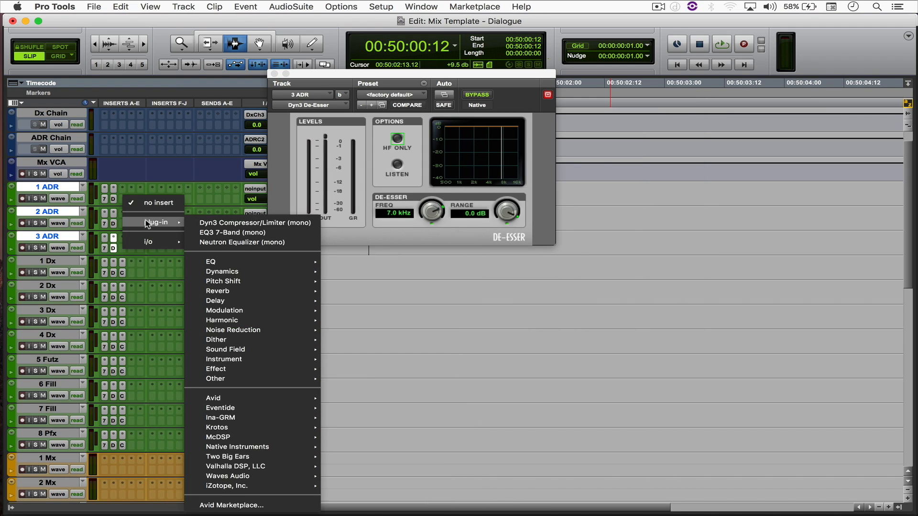
left_click(196, 219)
left_click(273, 74)
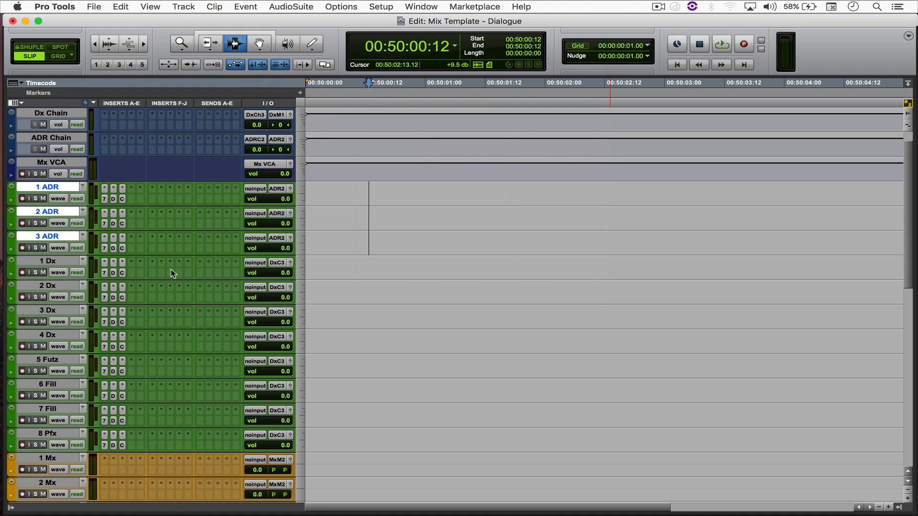
Select tracks 1 Dx through 8 Pfx and route their send a to the 1 D Vrb track
left_click(52, 262)
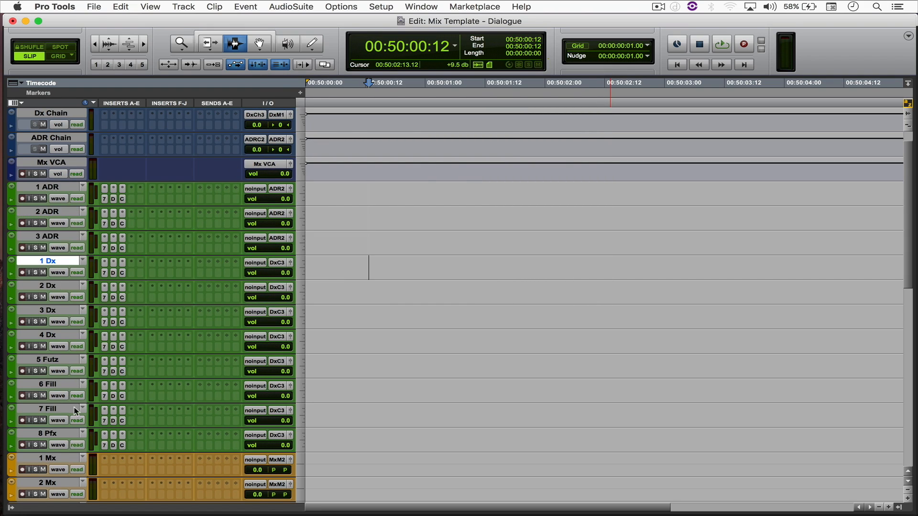
left_click(71, 433, "shift")
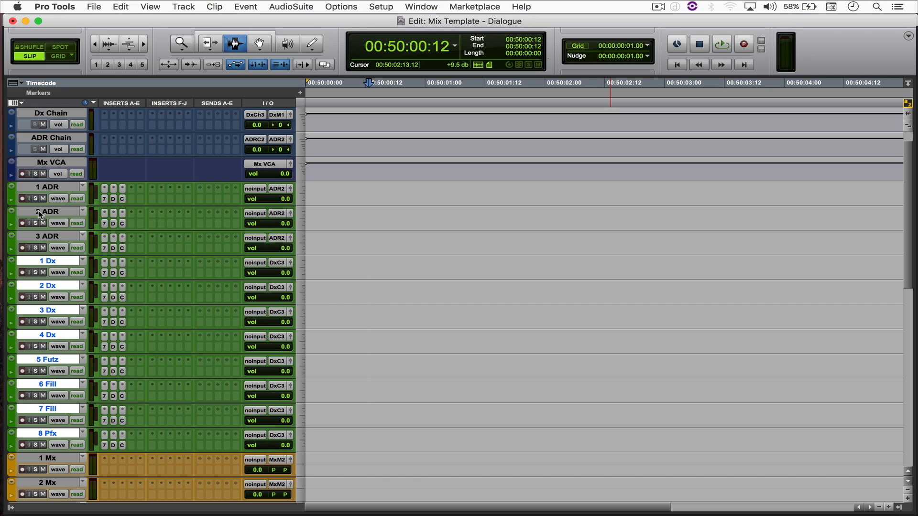
left_click(199, 272)
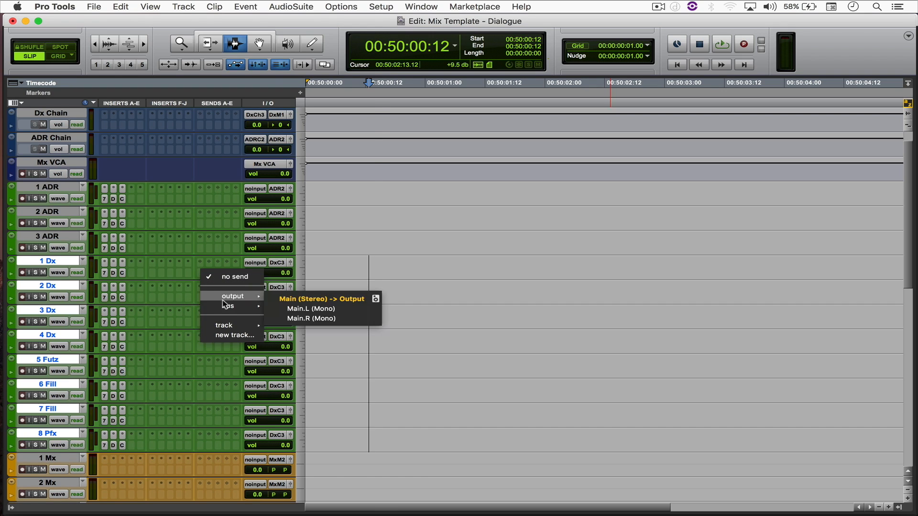
mouse_move(223, 325)
left_click(305, 408, "alt+shift")
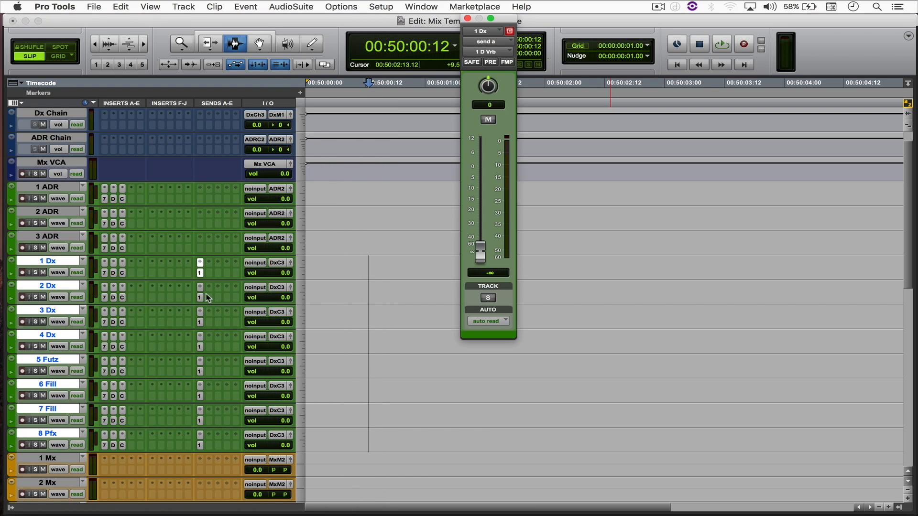
Route send b of the selected Dx, Futz, Fill and Pfx tracks to 2 D Vrb and send c to 3 D Dly
left_click(209, 272)
left_click(314, 418, "alt+shift")
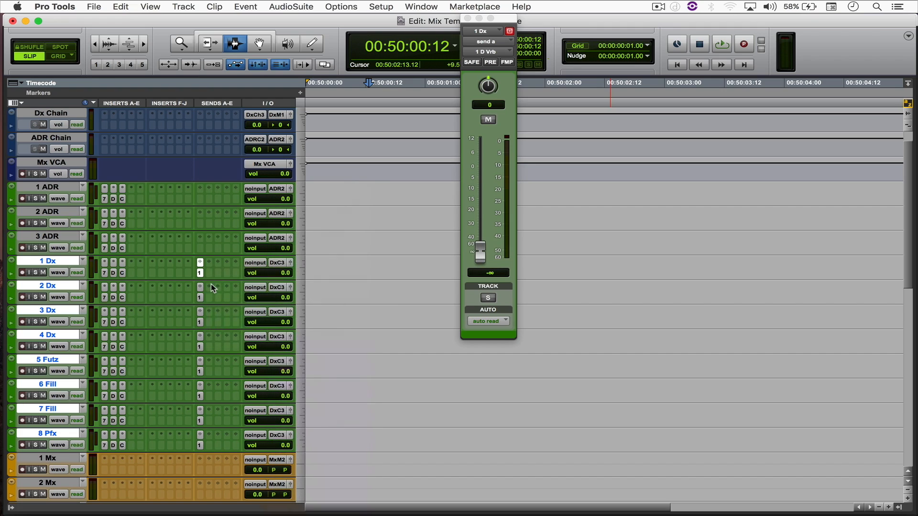
left_click(218, 272)
mouse_move(249, 296)
mouse_move(248, 327)
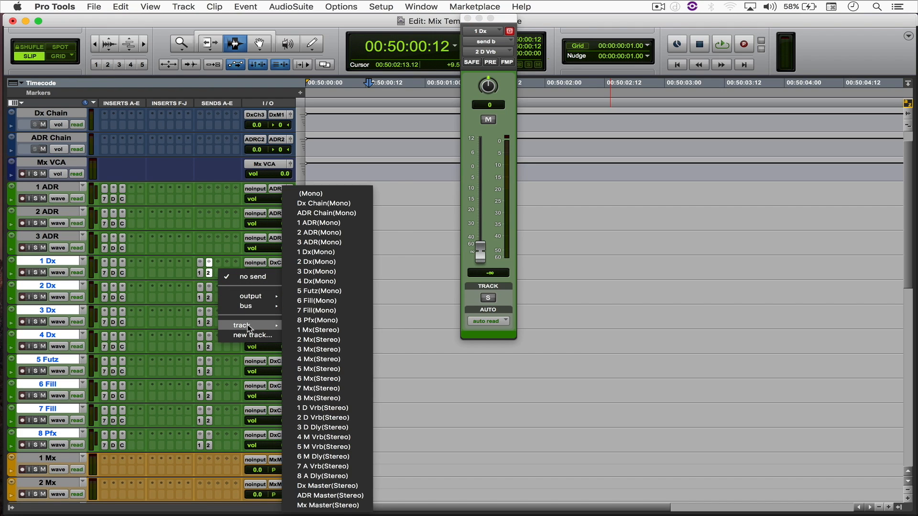
left_click(315, 428, "alt+shift")
Select the three ADR tracks and route their send a to the 7 A Vrb track
left_click(62, 236)
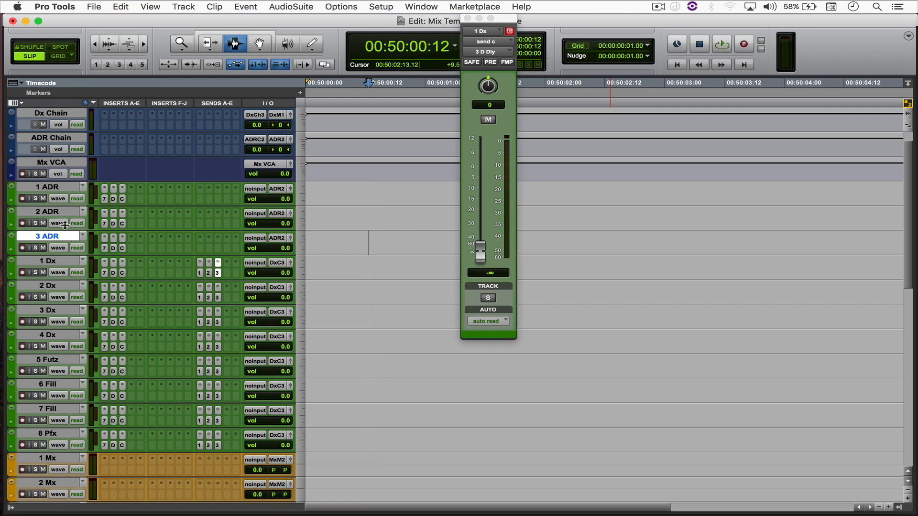
left_click(67, 187, "shift")
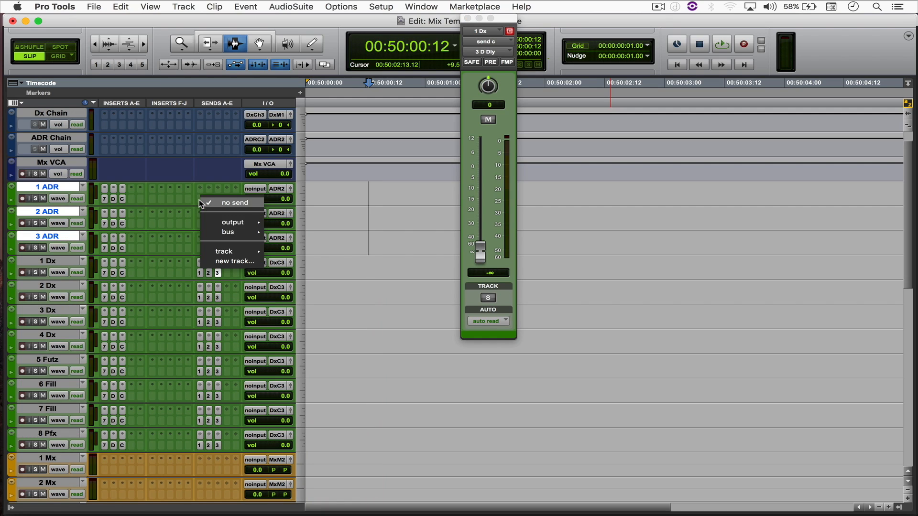
left_click(199, 200)
mouse_move(224, 252)
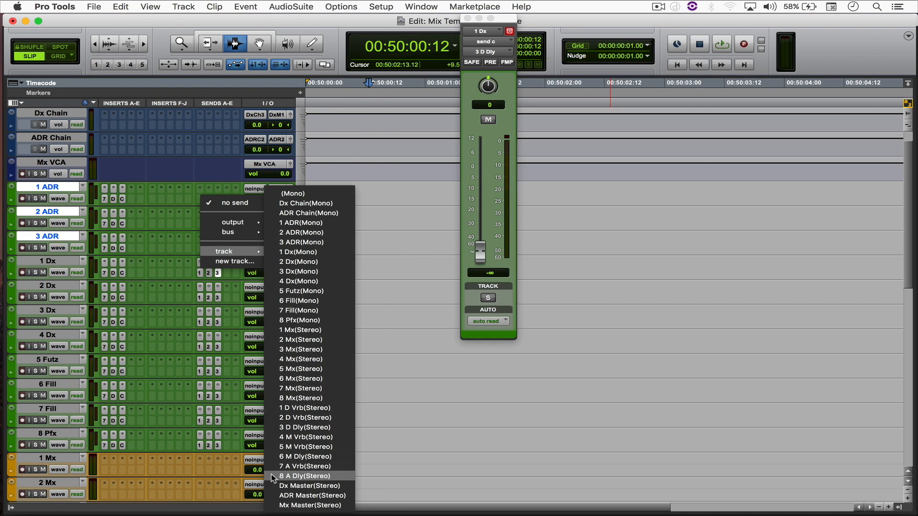
left_click(290, 467, "alt+shift")
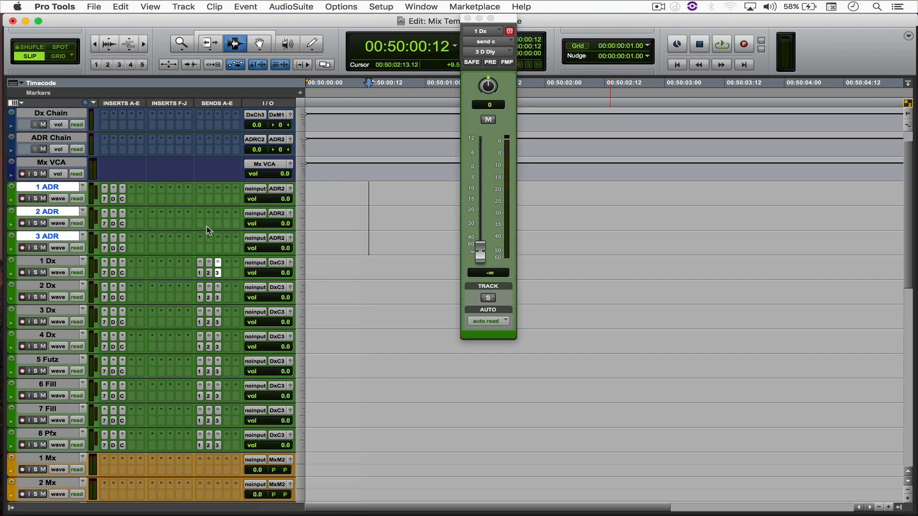
Route send b of the three ADR tracks to the 8 A Dly track
left_click(208, 201)
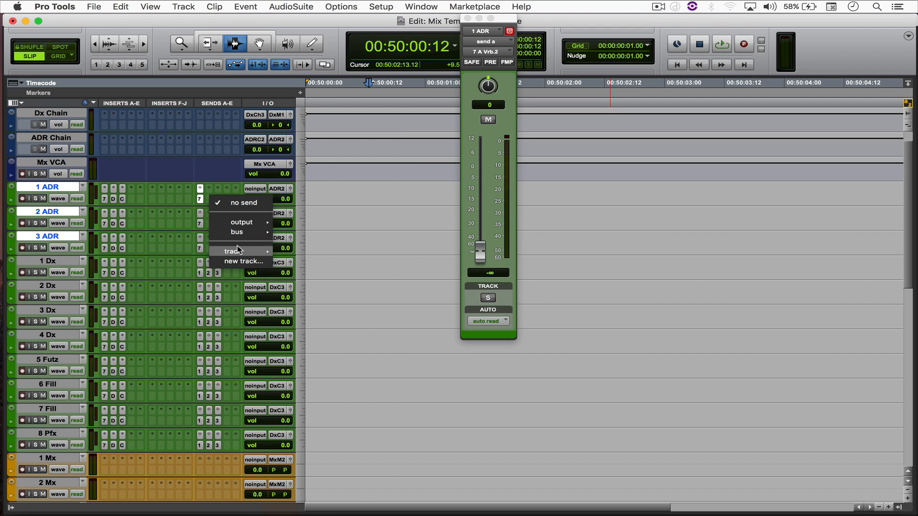
mouse_move(239, 252)
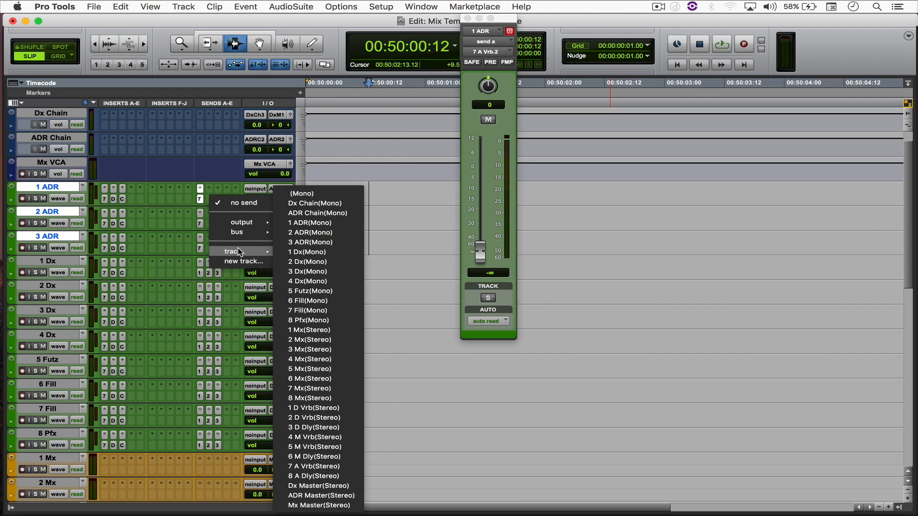
left_click(316, 466)
scroll(137, 318, "down", 4)
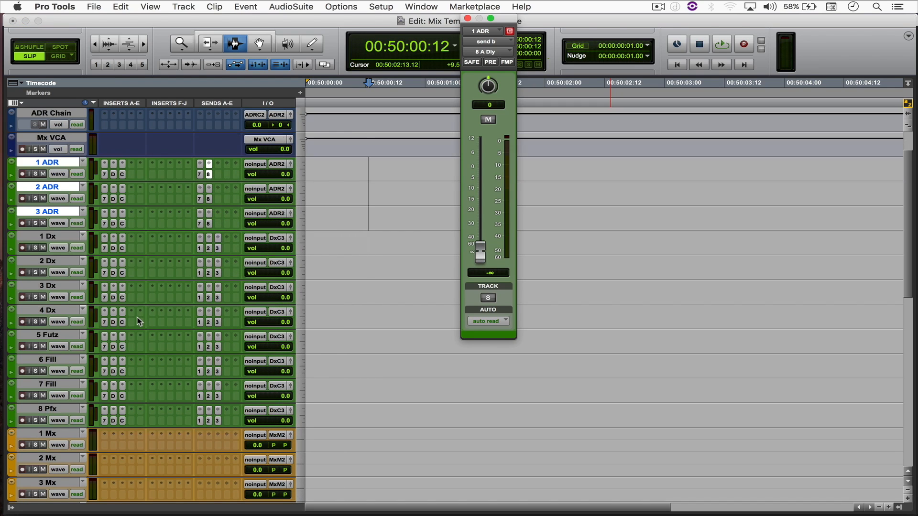
scroll(138, 318, "down", 2)
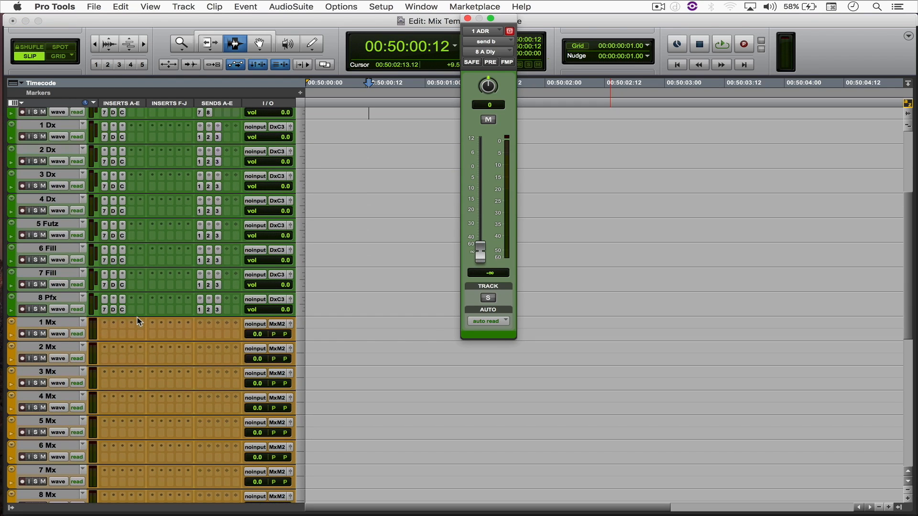
Select tracks 1 Mx through 8 Mx and add the stereo EQ3 7-Band to their insert a
left_click(66, 323)
scroll(69, 344, "down", 3)
left_click(76, 434, "shift")
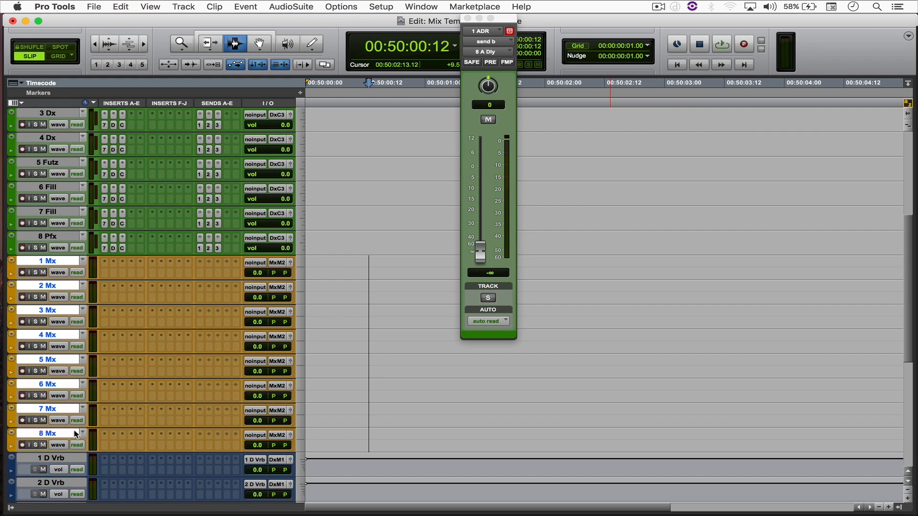
left_click(106, 273)
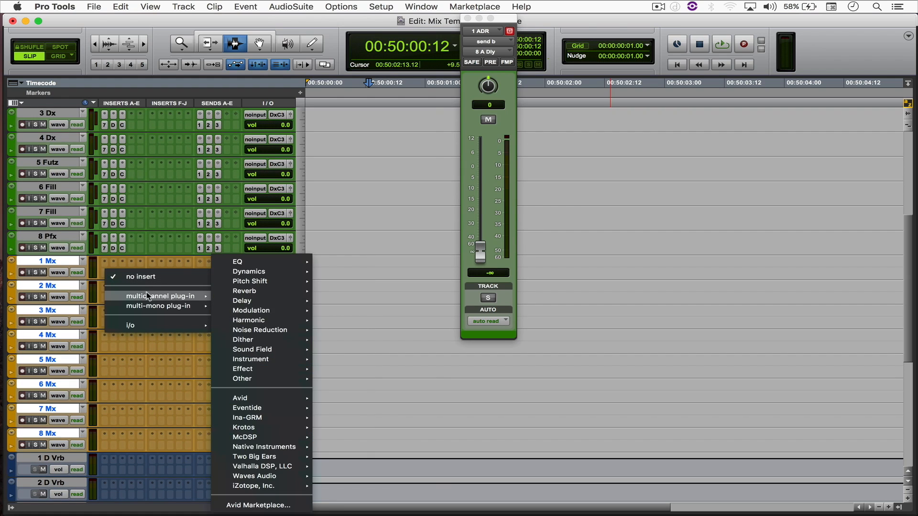
mouse_move(204, 297)
mouse_move(268, 262)
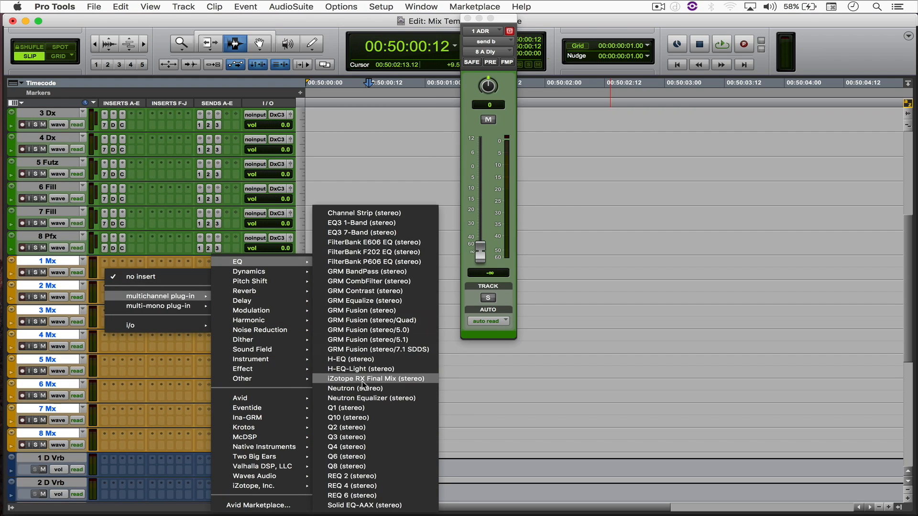
left_click(368, 233)
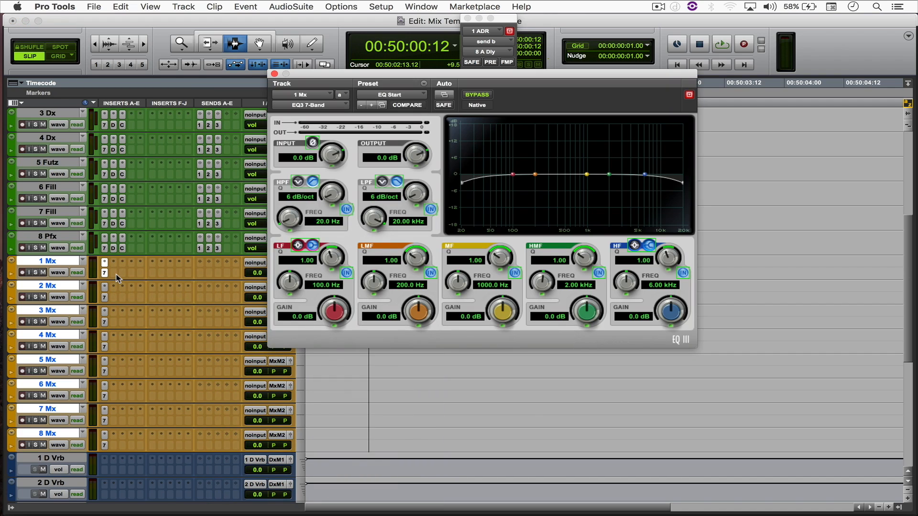
Add the Dyn3 Compressor/Limiter to insert b of the selected Mx tracks
left_click(114, 273)
mouse_move(133, 292)
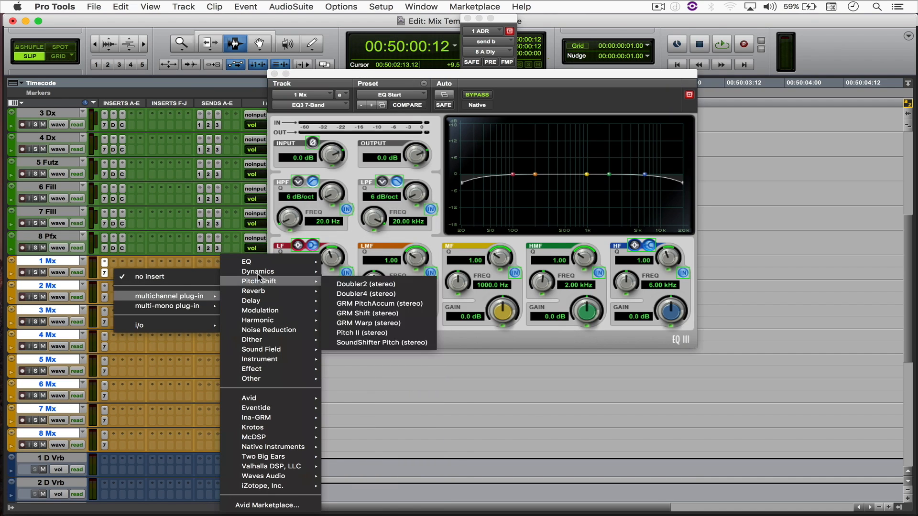
mouse_move(261, 271)
left_click(361, 330)
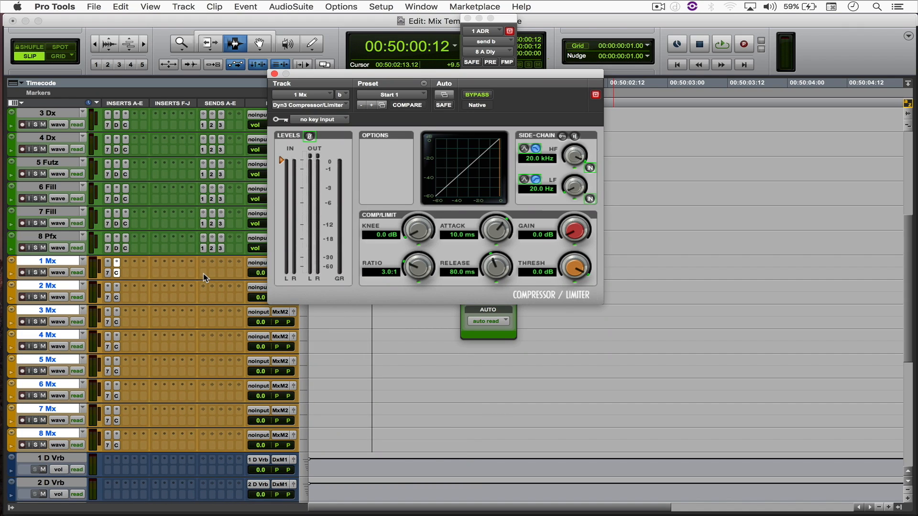
Route send a of the selected Mx tracks to 4 M Vrb and send b to 5 M Vrb
left_click(203, 274)
mouse_move(238, 312)
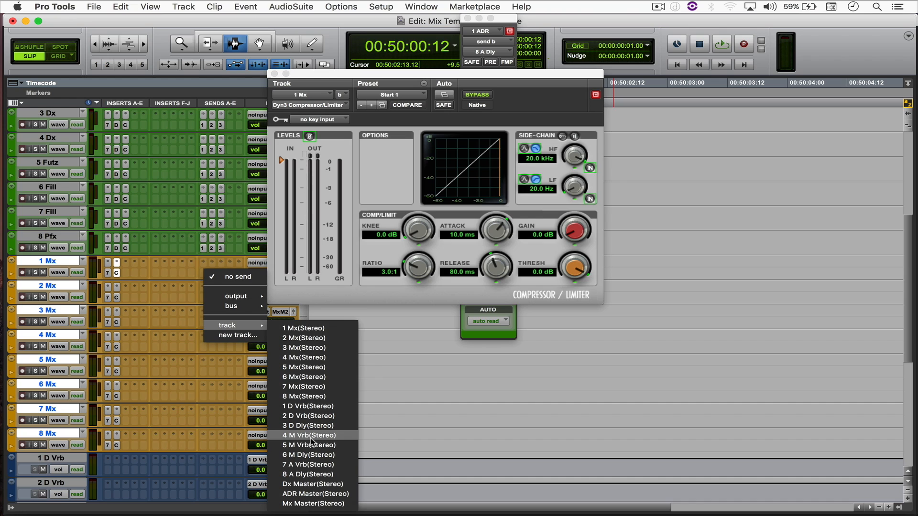
left_click(311, 435, "alt+shift")
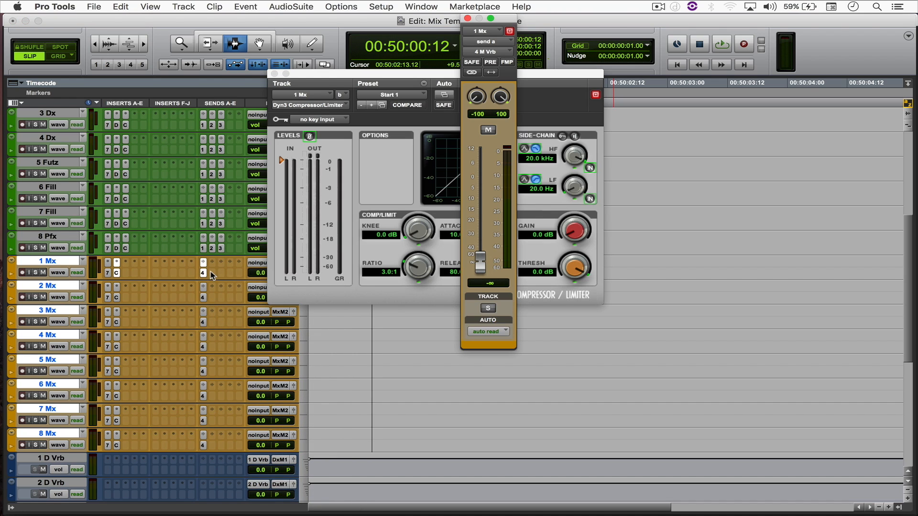
left_click(211, 274)
mouse_move(234, 326)
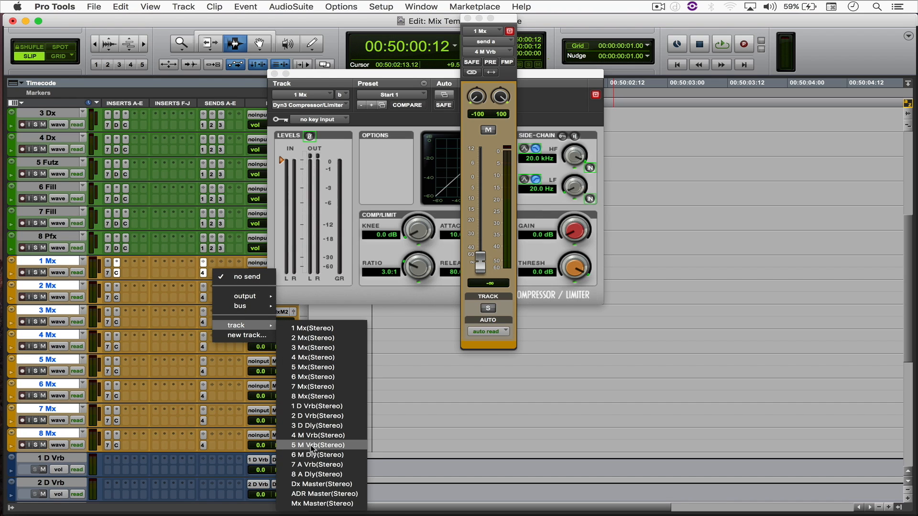
left_click(311, 445, "alt+shift")
Route send c of the selected Mx tracks to 6 M Dly, and close the compressor and send windows
left_click(220, 274)
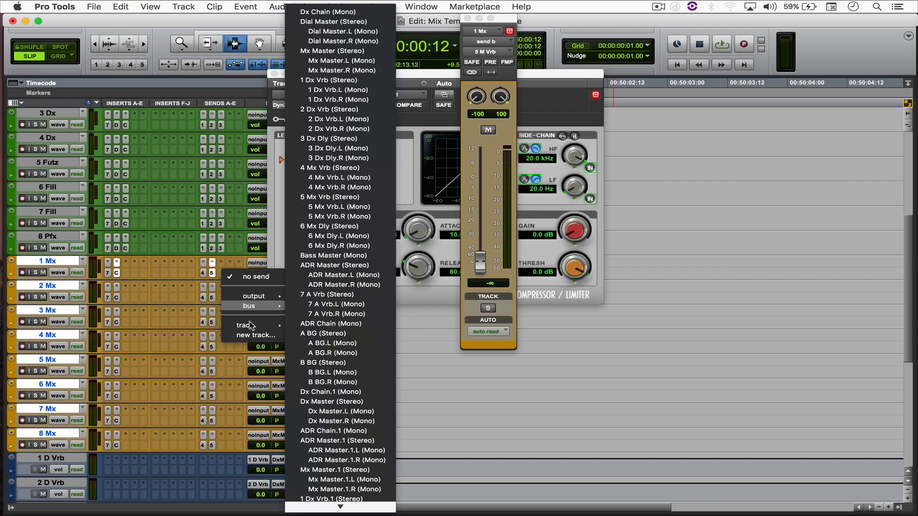
mouse_move(249, 325)
left_click(306, 460)
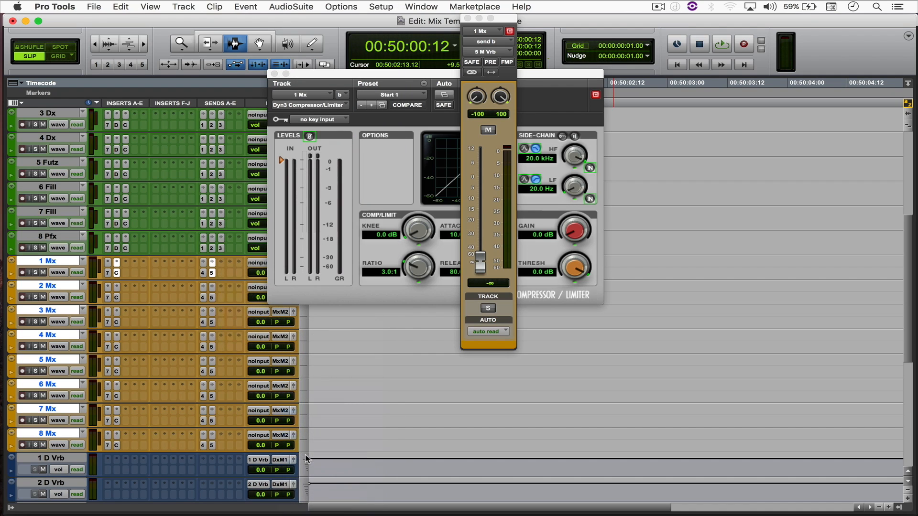
scroll(175, 305, "up", 4)
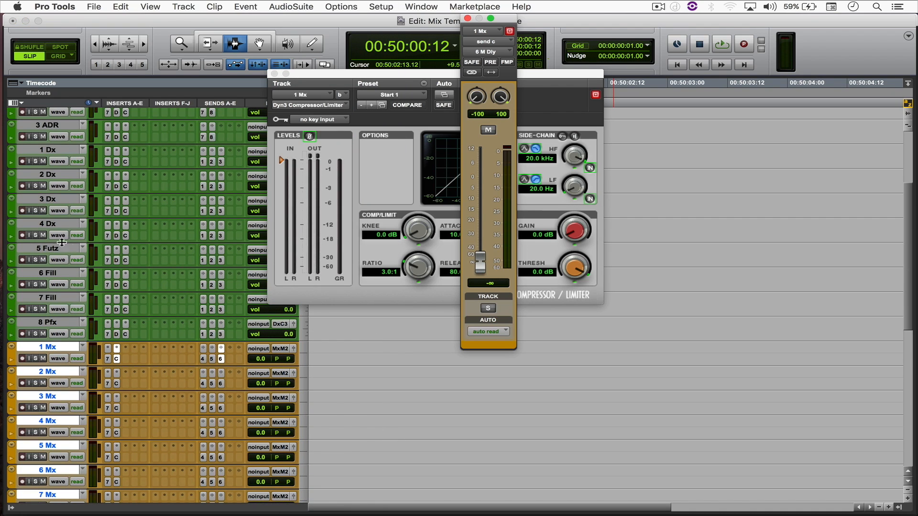
left_click(274, 74)
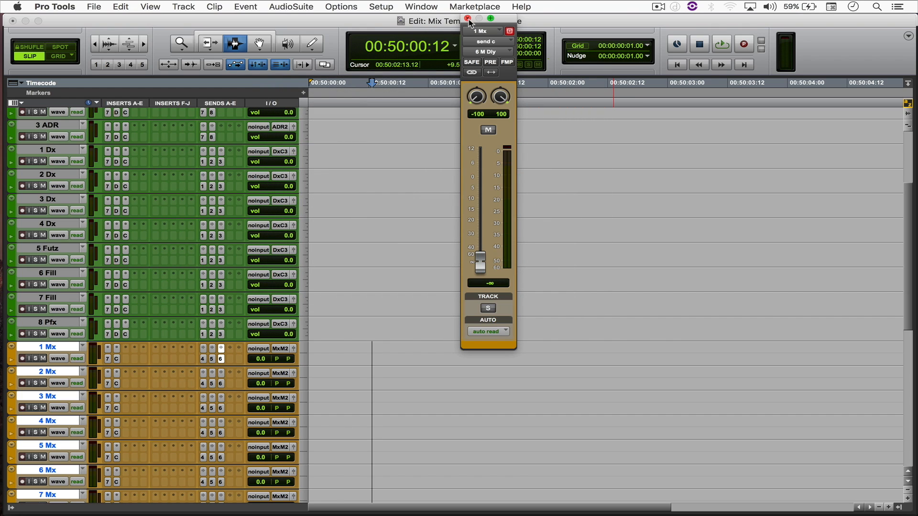
left_click(468, 22)
Review the inserts, sends and routing of the ADR, Dx, Mx and auxiliary return tracks
scroll(348, 125, "up", 3)
left_click(57, 191)
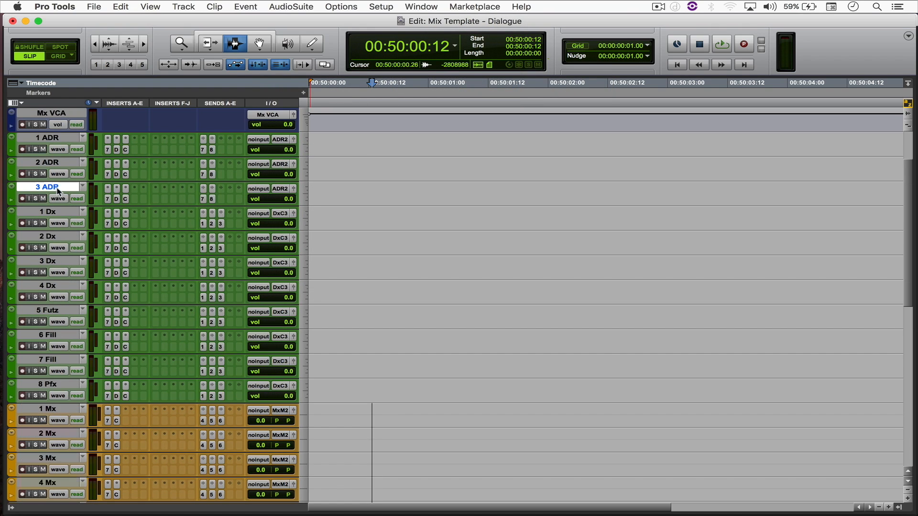
left_click(57, 138)
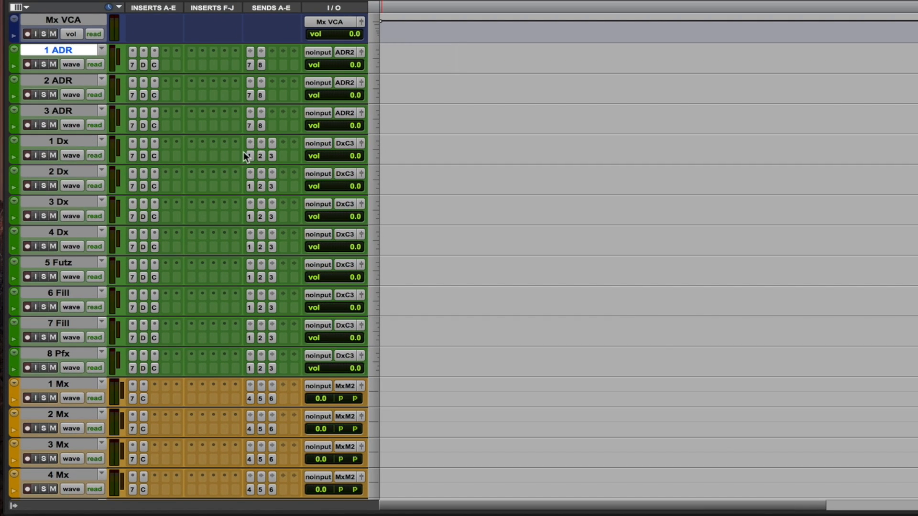
scroll(183, 261, "down", 10)
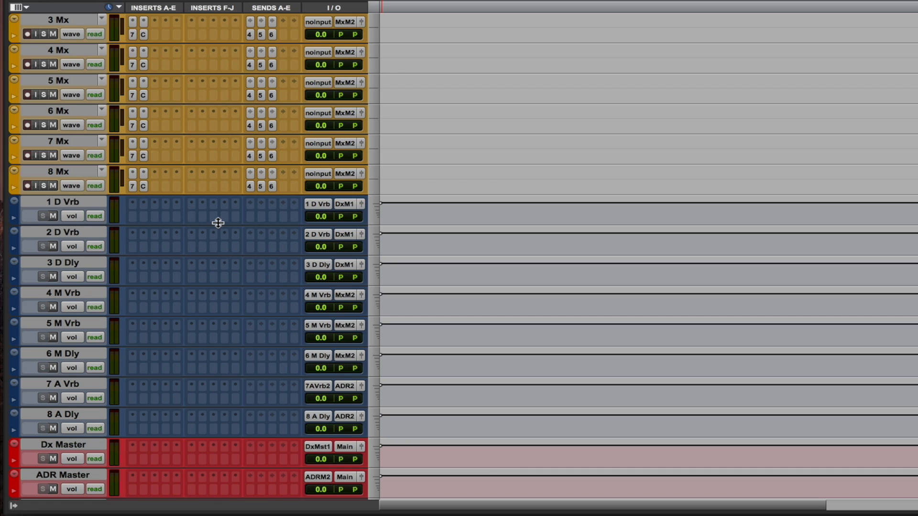
scroll(218, 223, "up", 6)
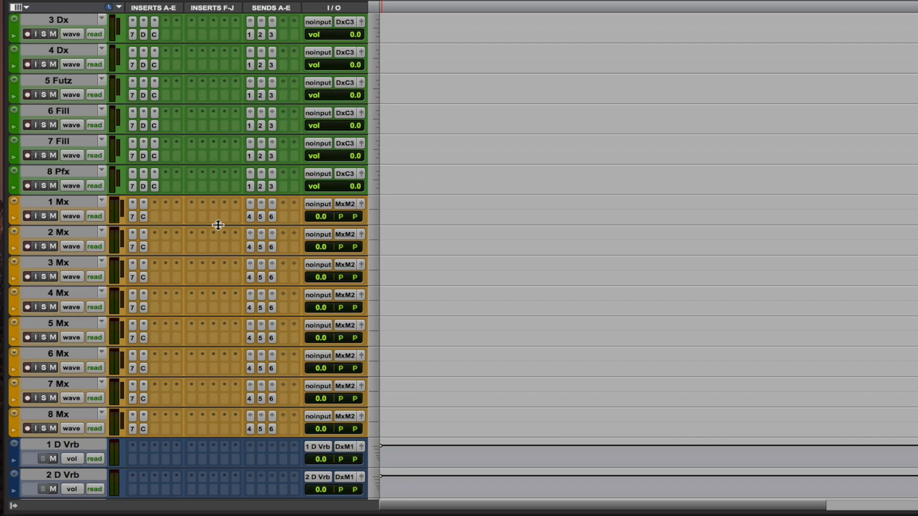
scroll(54, 227, "up", 3)
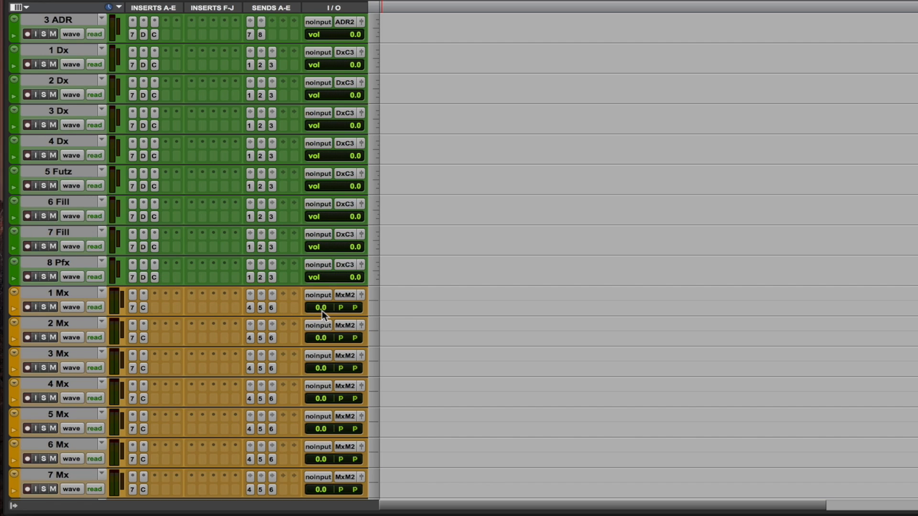
scroll(322, 310, "up", 3)
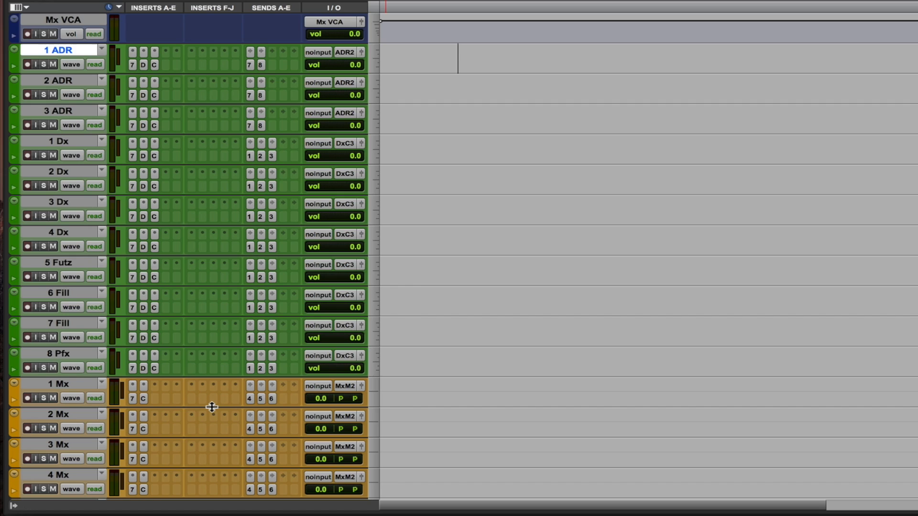
Insert stereo ReVibe II in slot a of 1 D Vrb and 2 D Vrb, and copy it to 4 M Vrb, 5 M Vrb and 7 A Vrb
scroll(212, 407, "down", 13)
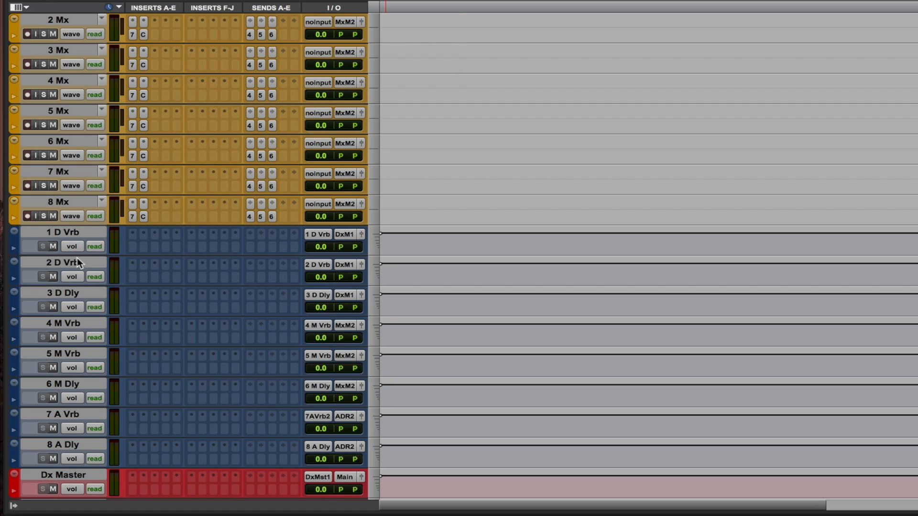
left_click_drag(79, 234, 78, 263)
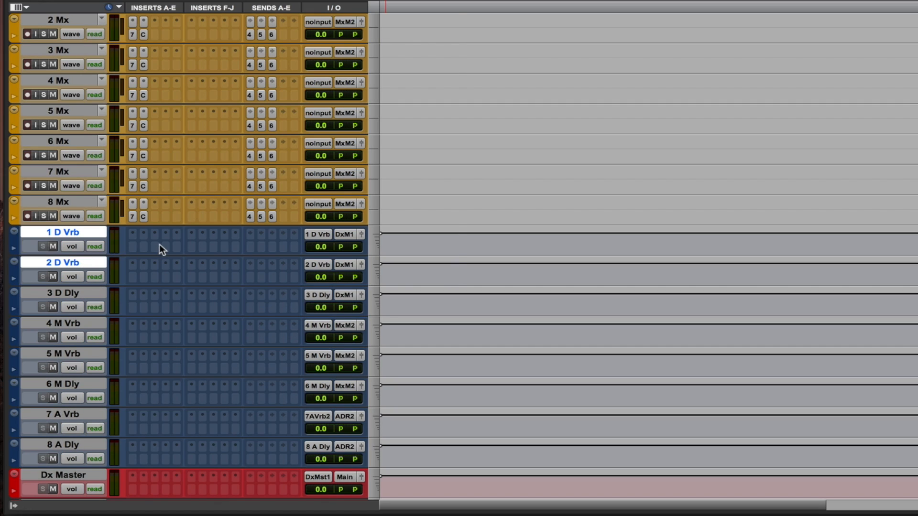
left_click(136, 245)
mouse_move(164, 274)
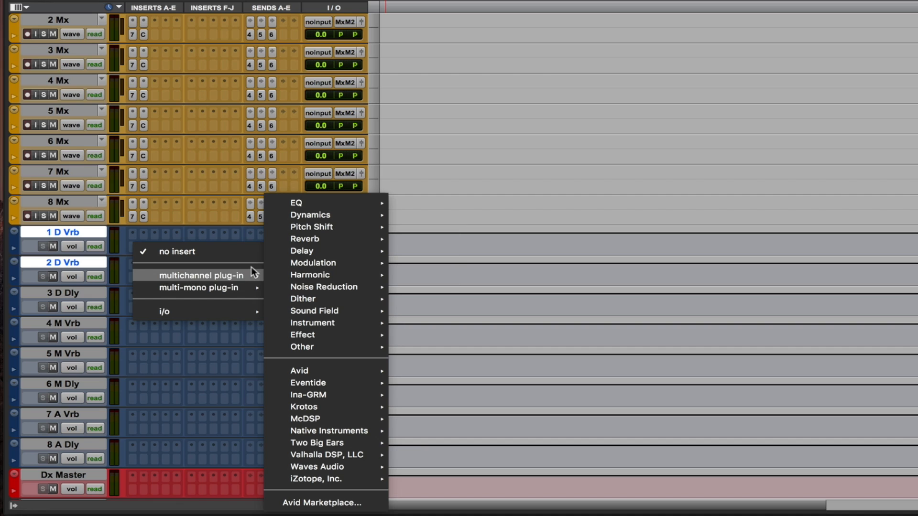
mouse_move(288, 228)
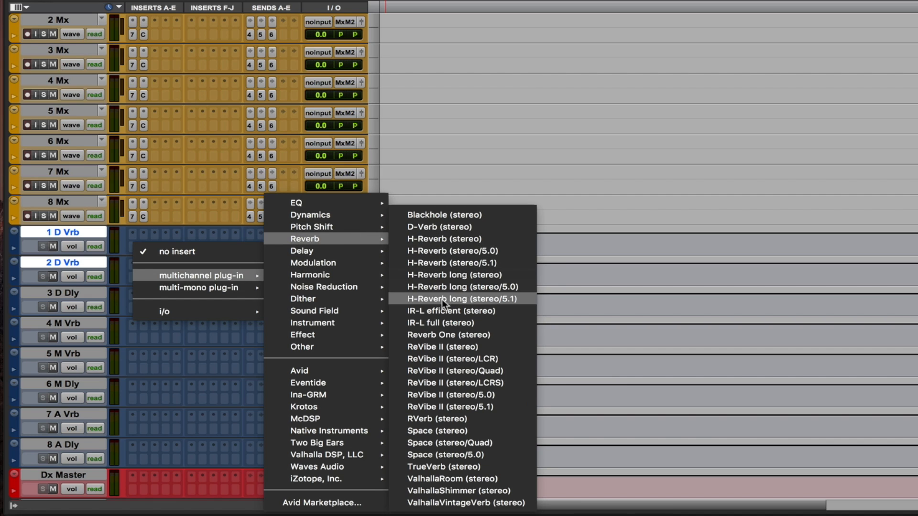
left_click(441, 348)
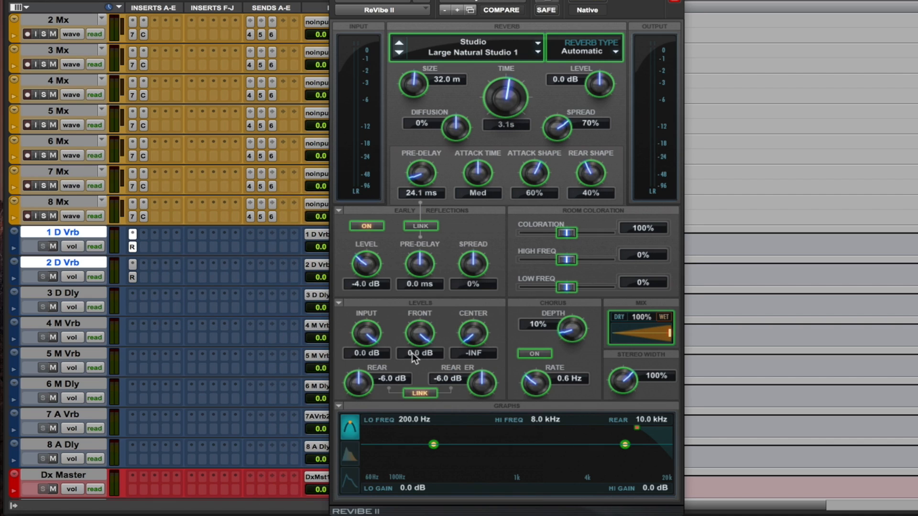
left_click(133, 278)
left_click_drag(133, 282, 130, 426)
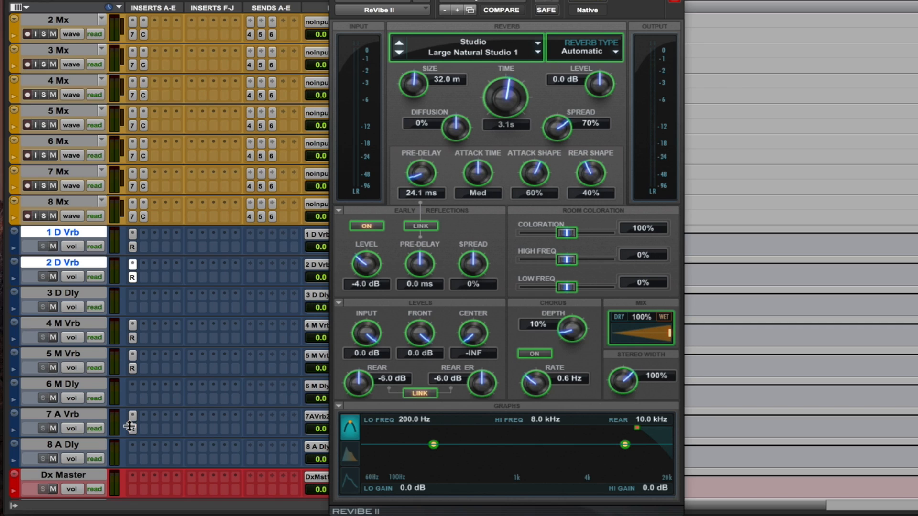
Insert stereo Mod Delay III in slot a of 3 D Dly, copy it to 6 M Dly and 8 A Dly, and close its window
left_click(135, 309)
mouse_move(184, 335)
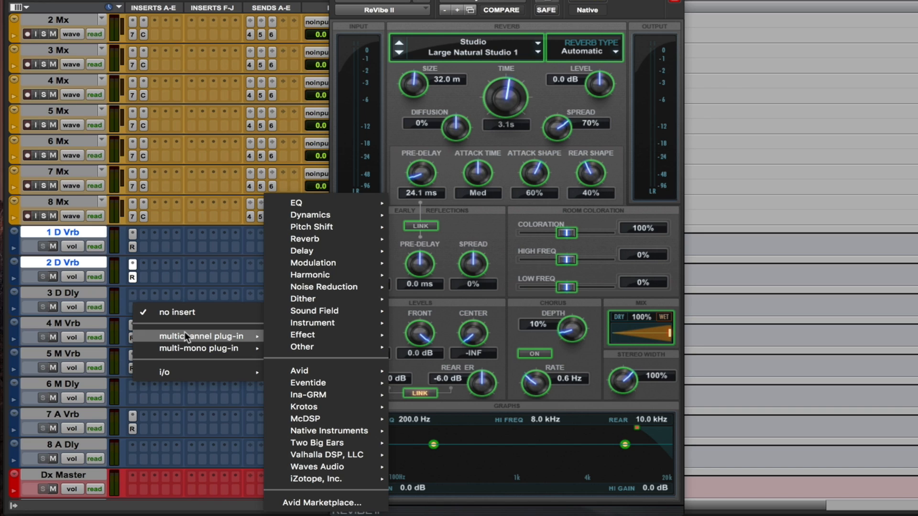
mouse_move(324, 251)
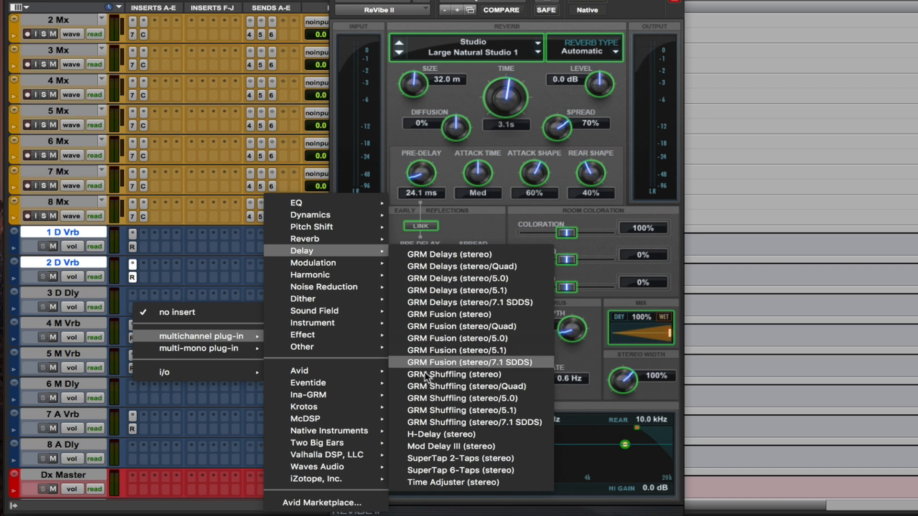
left_click(432, 446)
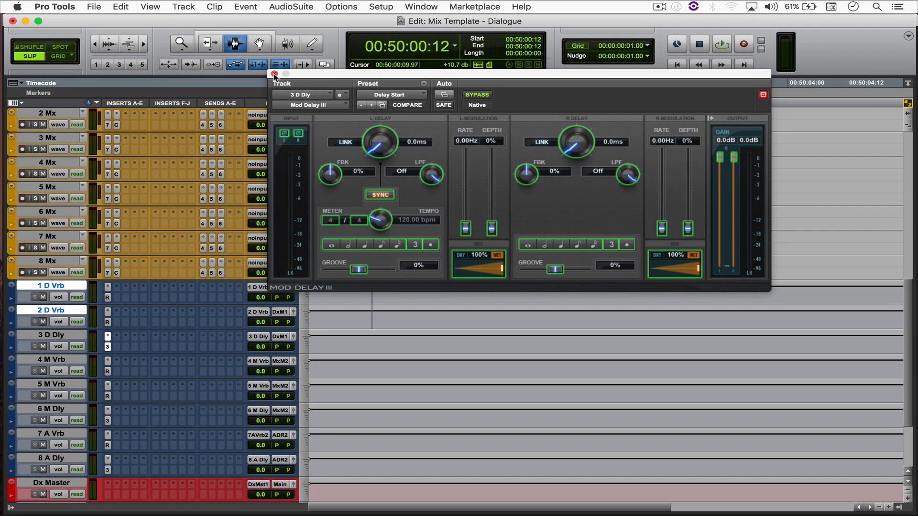
left_click(132, 97)
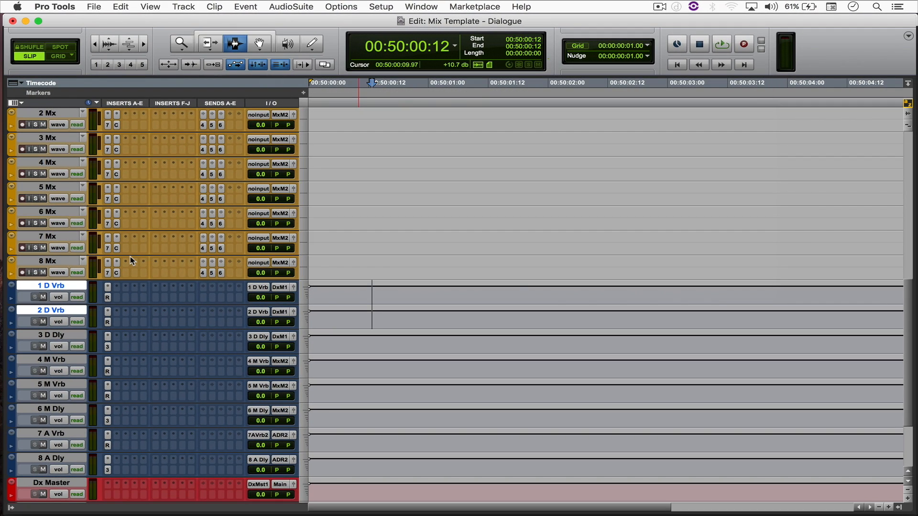
Check which bus feeds the input of the 1 D Vrb track
left_click(257, 289)
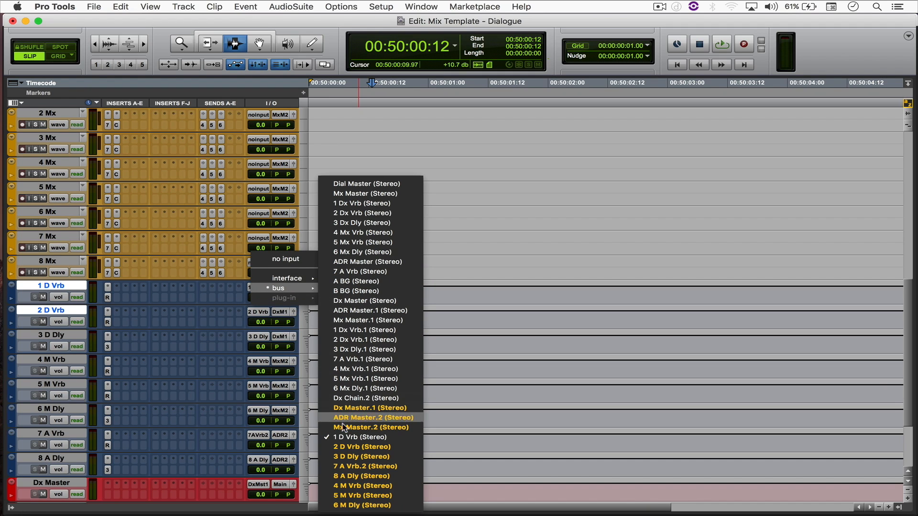
left_click(226, 339)
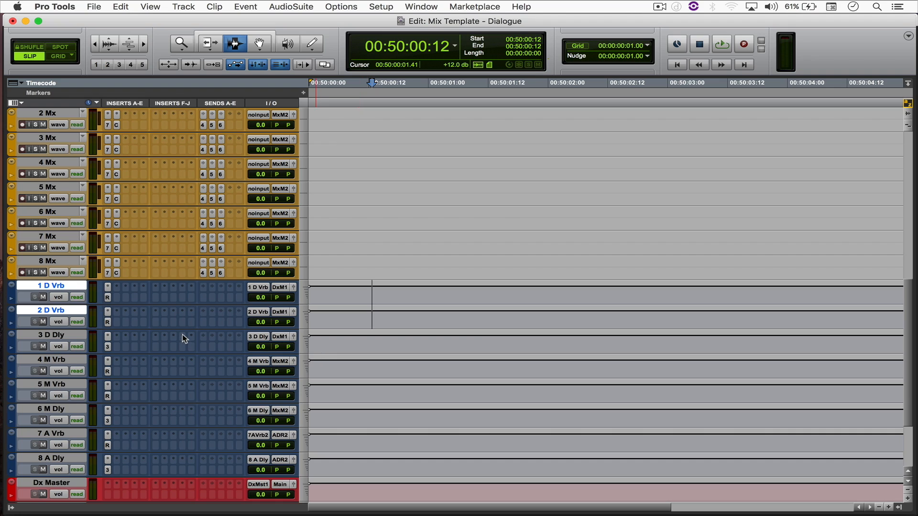
Create one new stereo Master Fader track below Mx Master
scroll(164, 340, "down", 3)
left_click(66, 459)
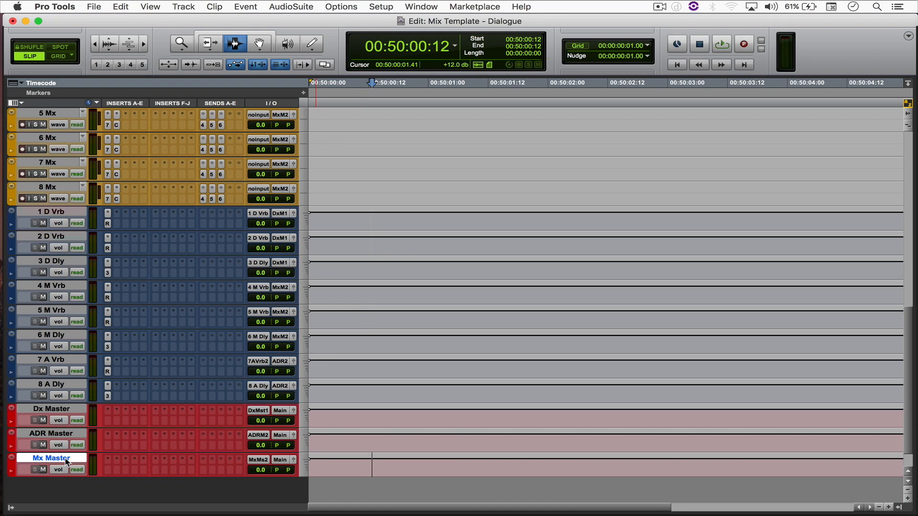
key("super+shift+n")
key("super+Down")
key("super+Down")
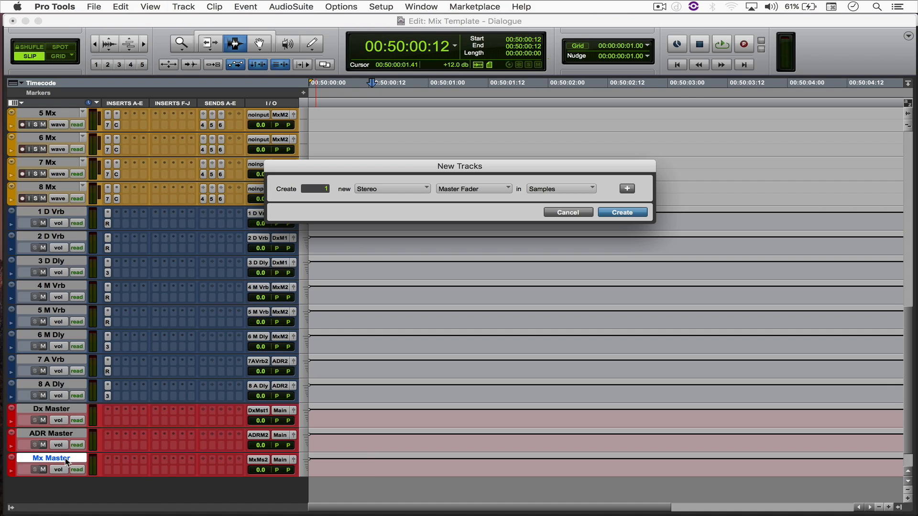
key("Return")
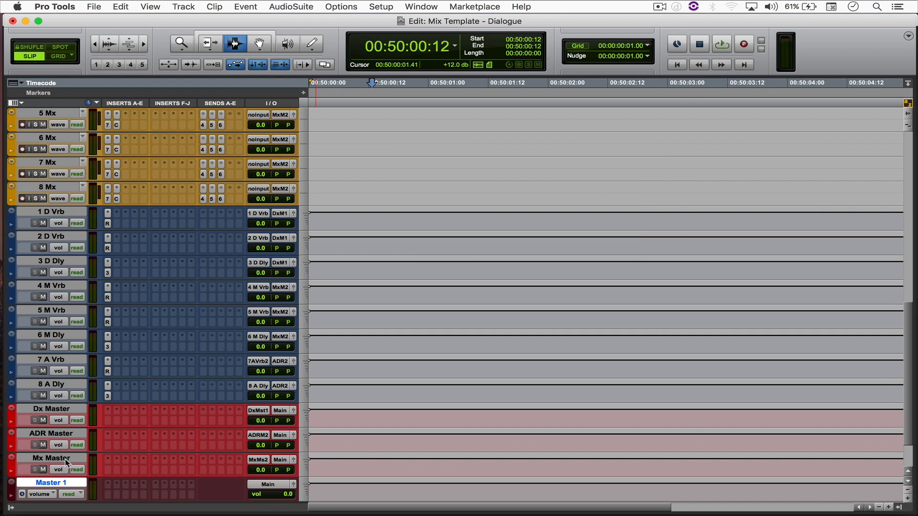
Insert the stereo Waves WLM Meter in slot e of Master 1 and park its window clear of the track controls
left_click(142, 495)
mouse_move(183, 454)
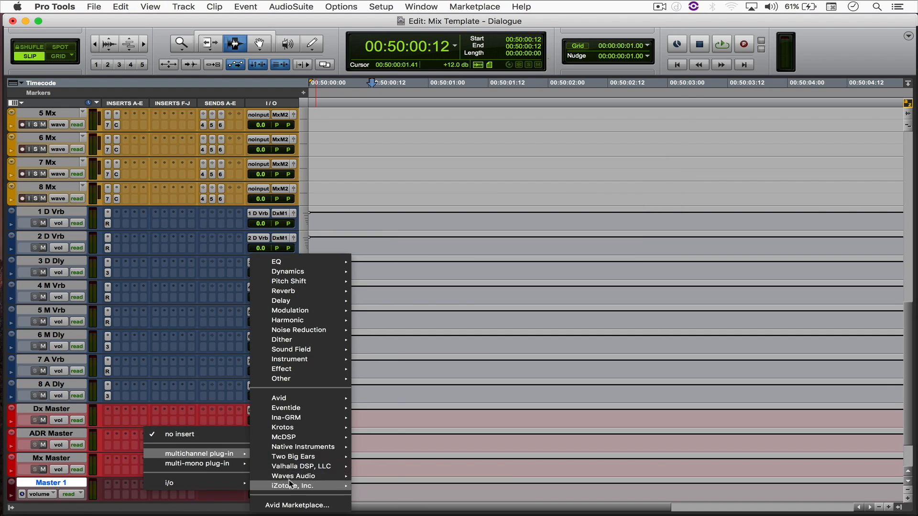
mouse_move(301, 476)
scroll(385, 476, "down", 1)
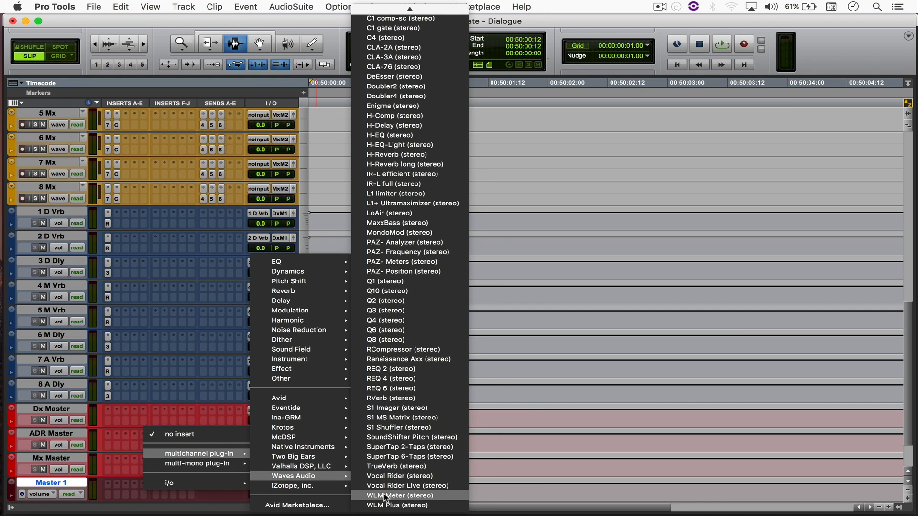
left_click(384, 496)
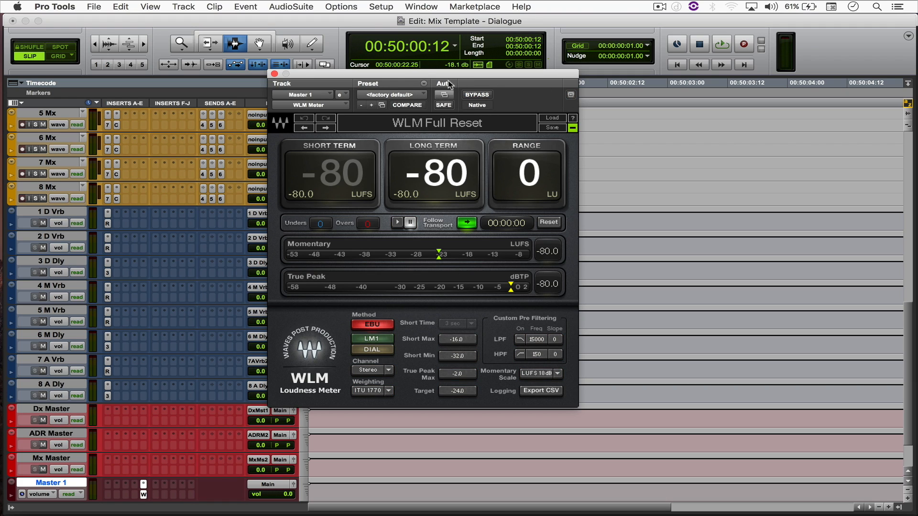
left_click_drag(432, 84, 771, 387)
Insert the mono Q10 equalizer in insert slot a of the Dx Chain track
scroll(141, 271, "up", 10)
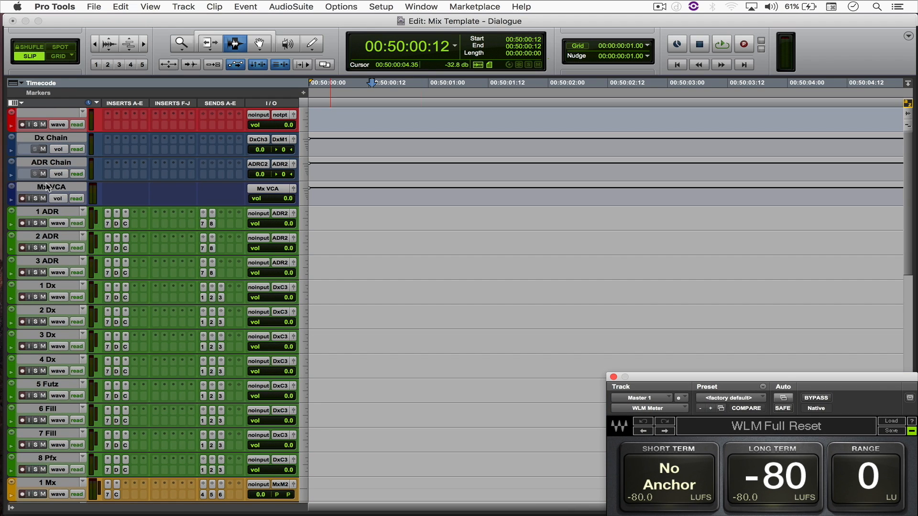
left_click(56, 137)
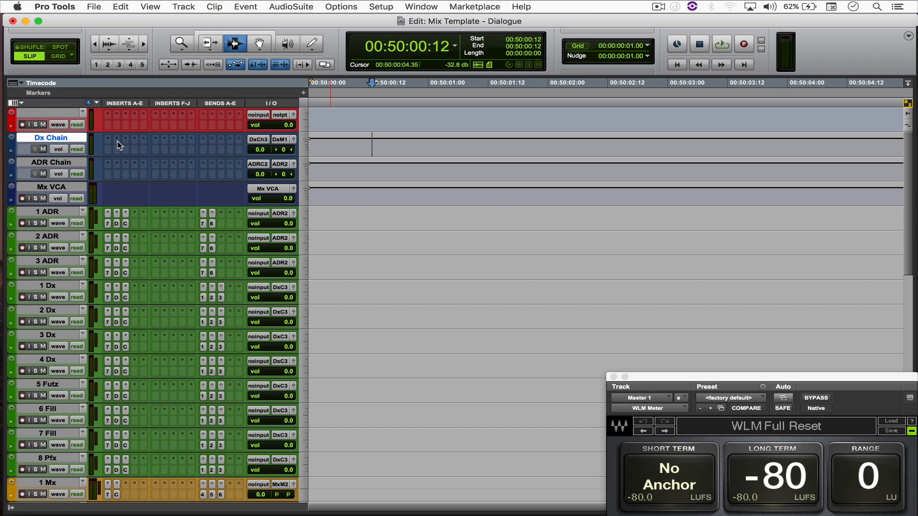
left_click(106, 151)
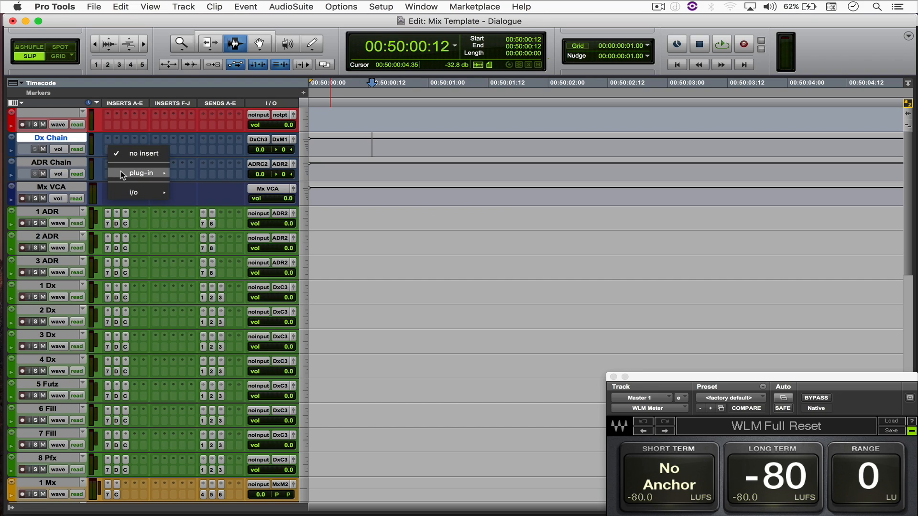
mouse_move(128, 174)
mouse_move(232, 214)
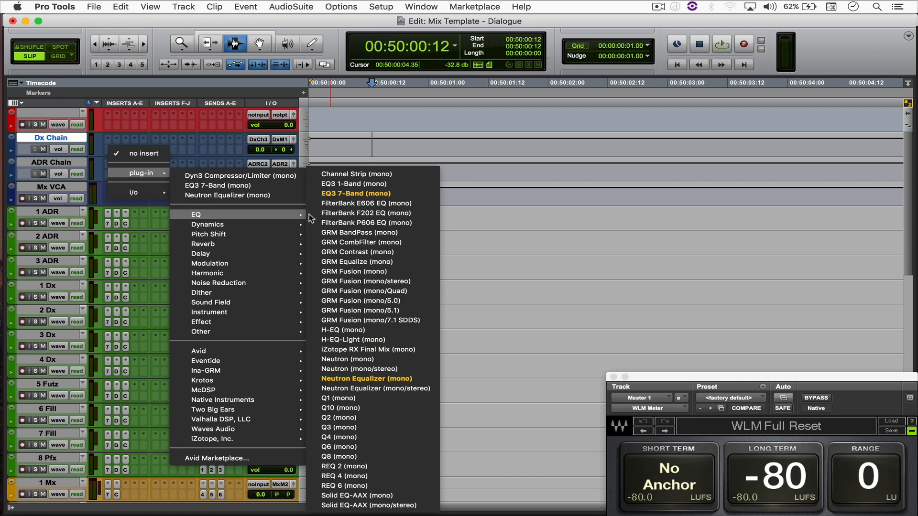
left_click(337, 408)
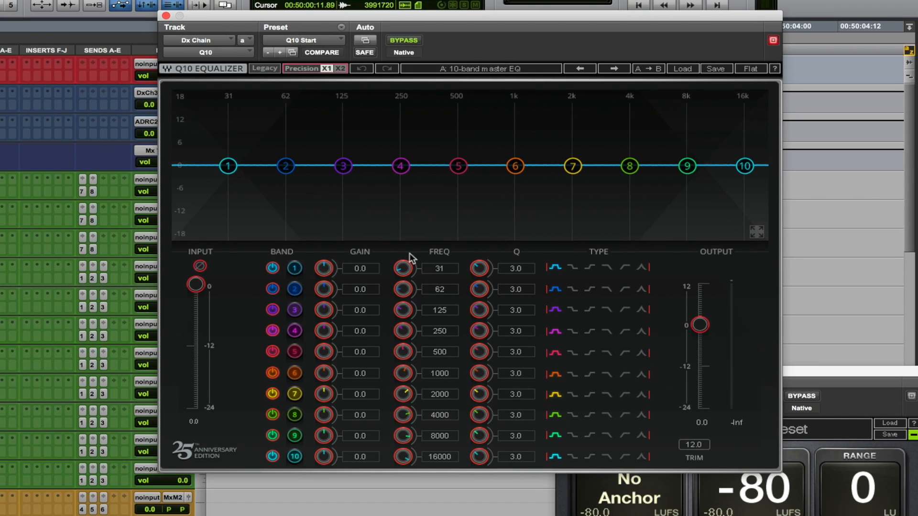
Set band 1 of the Q10 to Q 100 and 34 Hz with its gain reset to 0.0, and close its window
left_click(514, 269)
type("100")
key("Return")
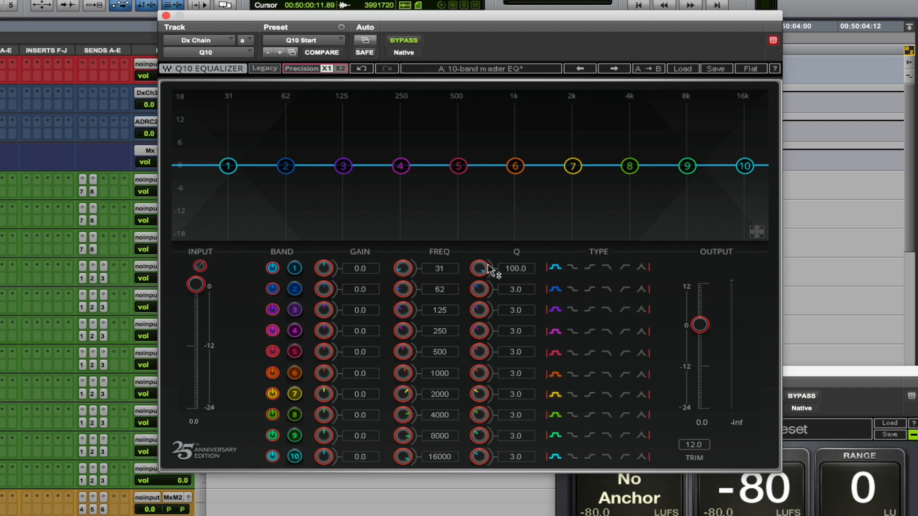
left_click_drag(227, 166, 236, 234)
left_click(320, 273, "alt")
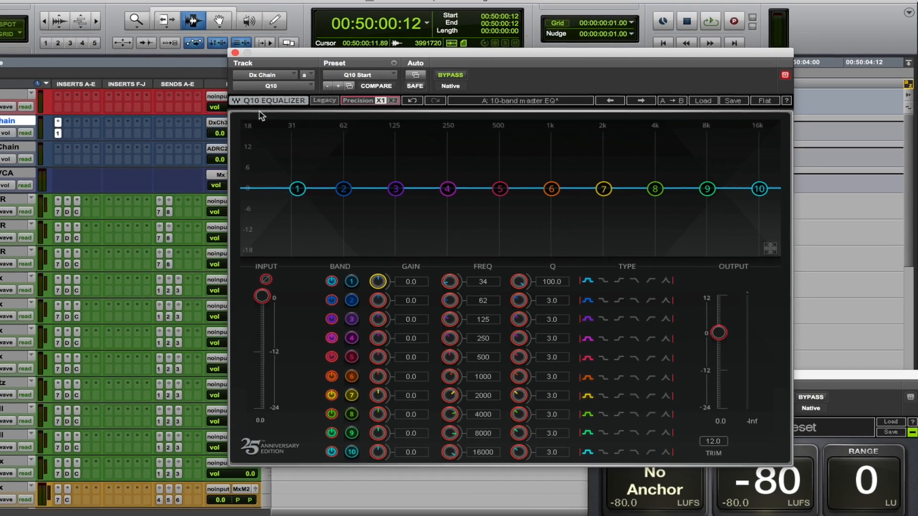
left_click(166, 16)
Insert the mono Dyn3 De-Esser in slot b of Dx Chain and close its window
left_click(116, 150)
mouse_move(154, 173)
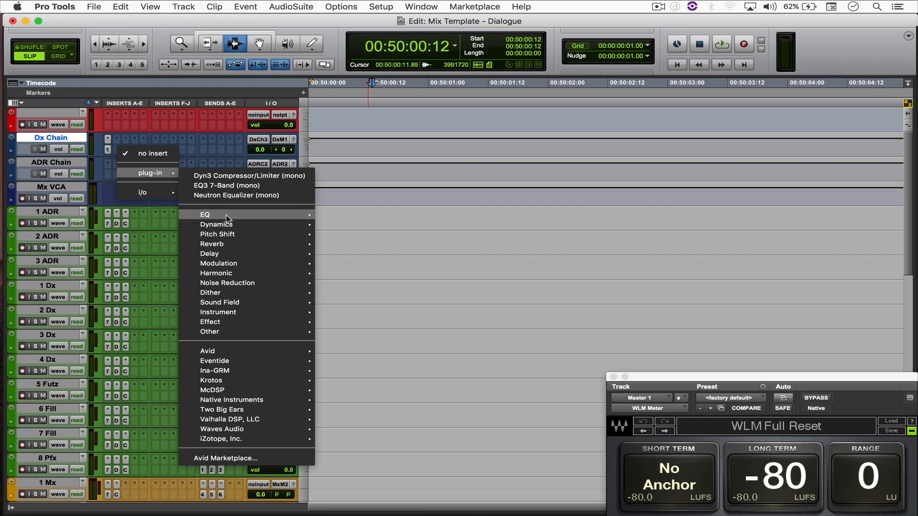
mouse_move(229, 223)
left_click(358, 281)
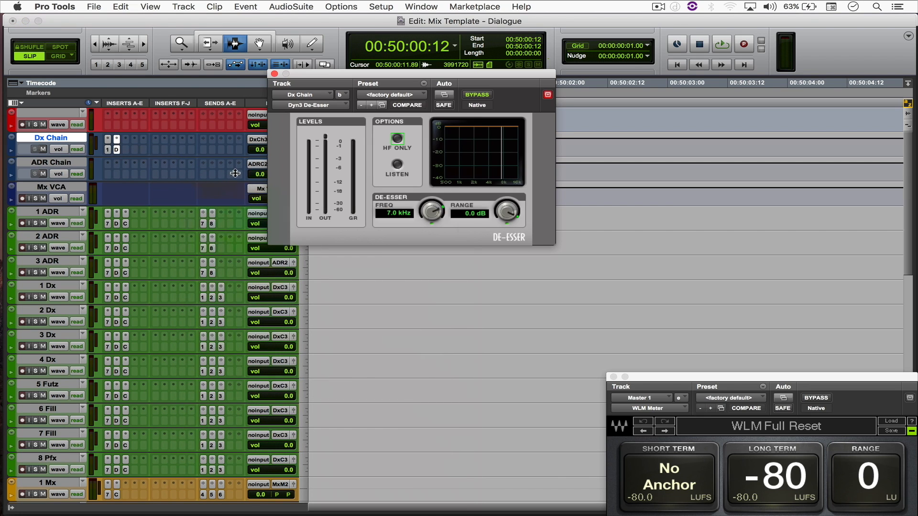
left_click(274, 75)
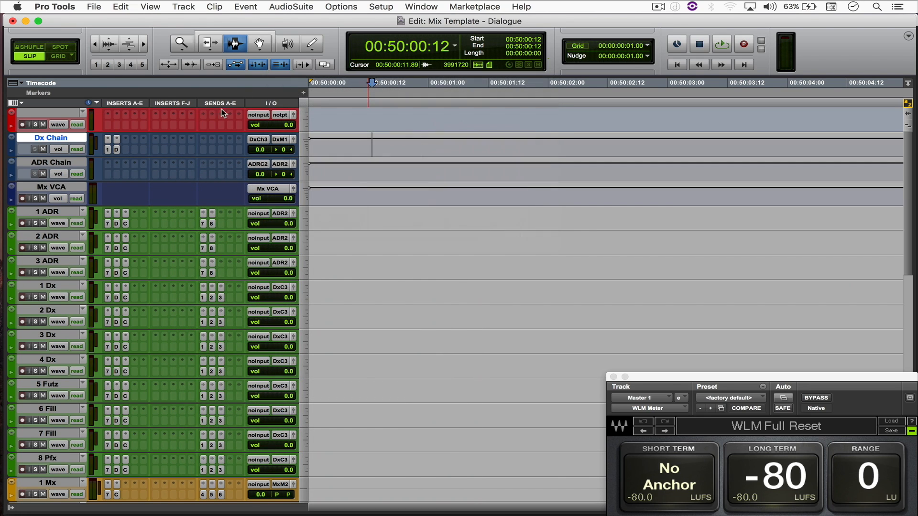
Insert mono RX 6 Voice De-noise in slot c of Dx Chain, with Reduction at 0.0 dB and Adaptive mode off
left_click(126, 152)
mouse_move(158, 173)
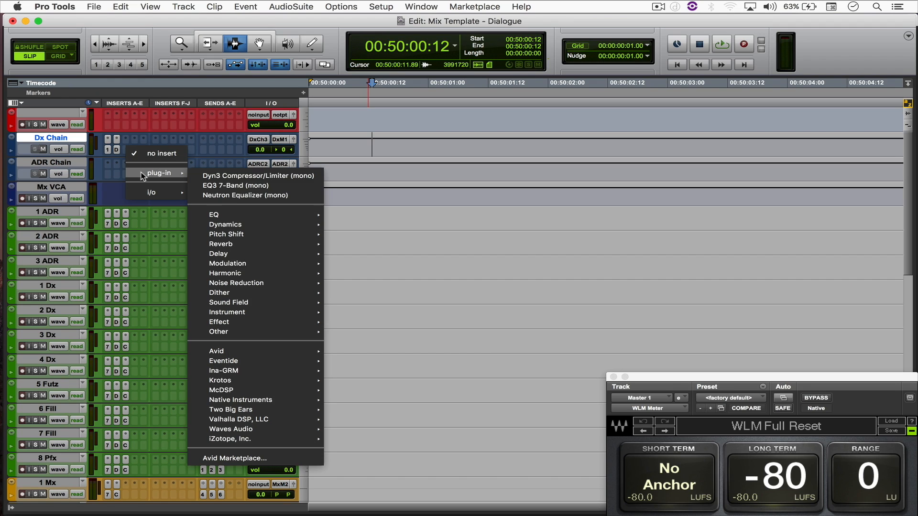
mouse_move(241, 439)
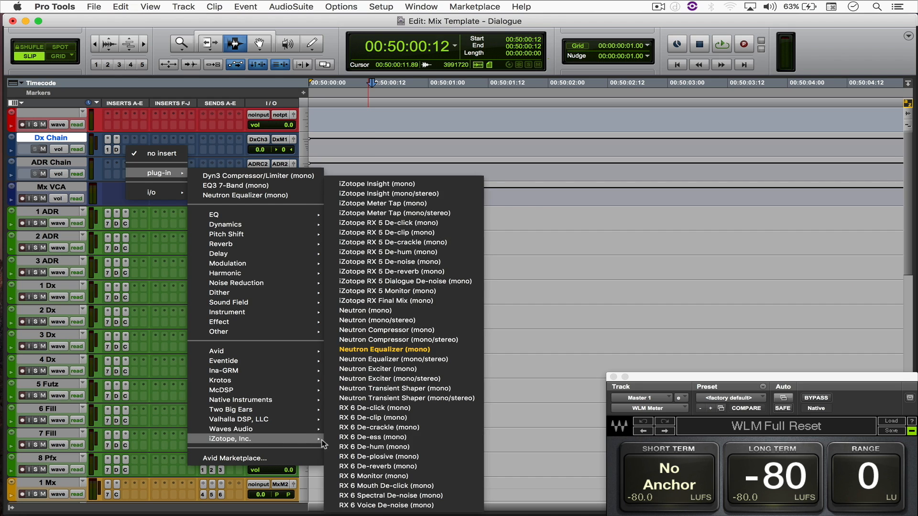
left_click(383, 506)
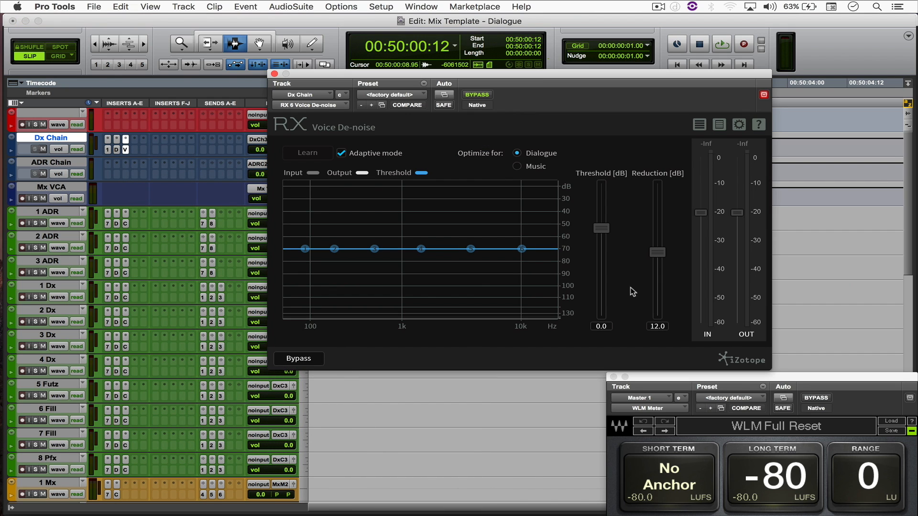
left_click_drag(656, 254, 656, 315)
left_click(341, 153)
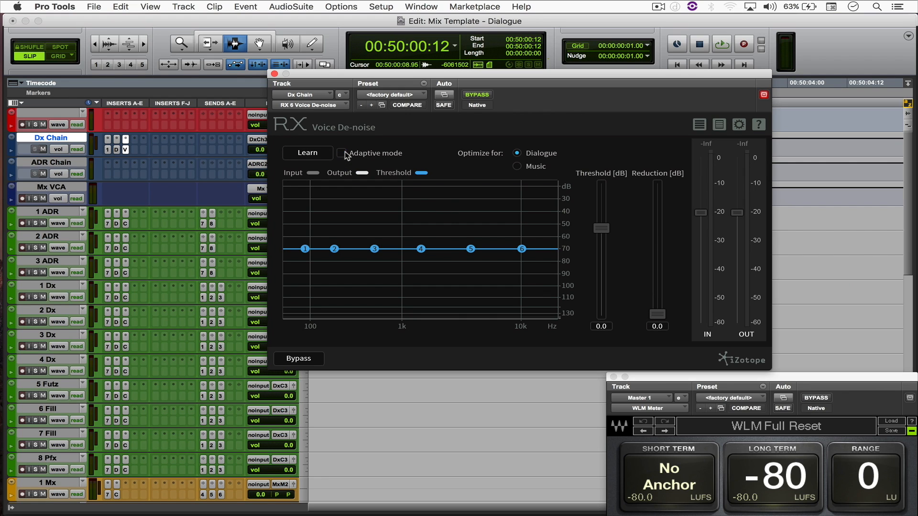
left_click(275, 73)
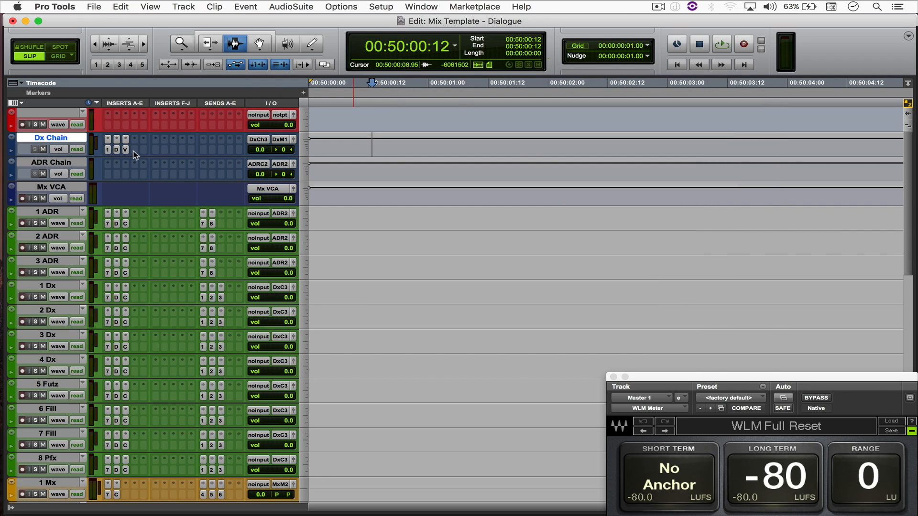
Insert the mono C4 multiband processor in slot d and the mono L1 limiter in slot e of Dx Chain
left_click(136, 154)
mouse_move(160, 174)
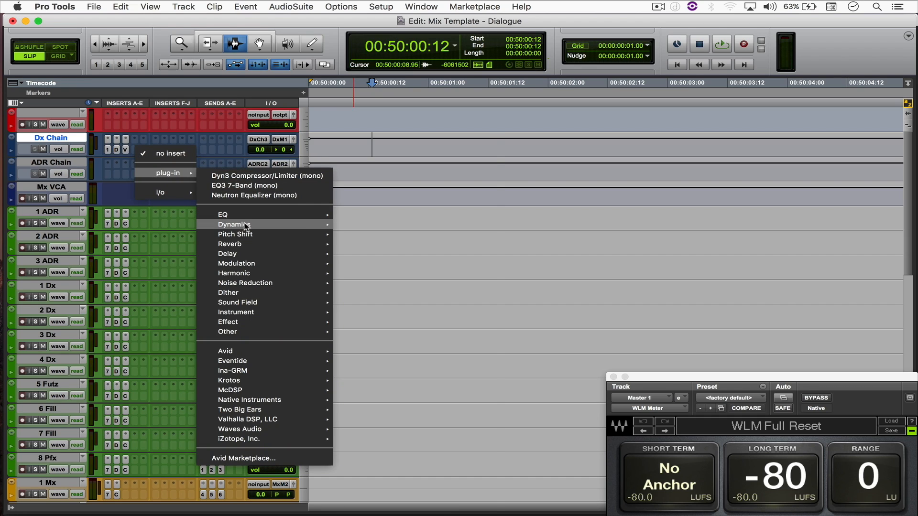
mouse_move(278, 231)
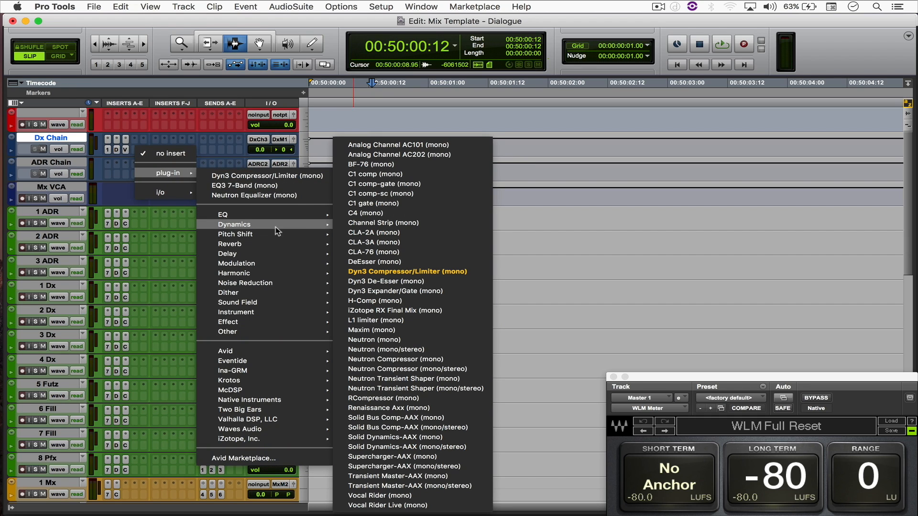
left_click(366, 215)
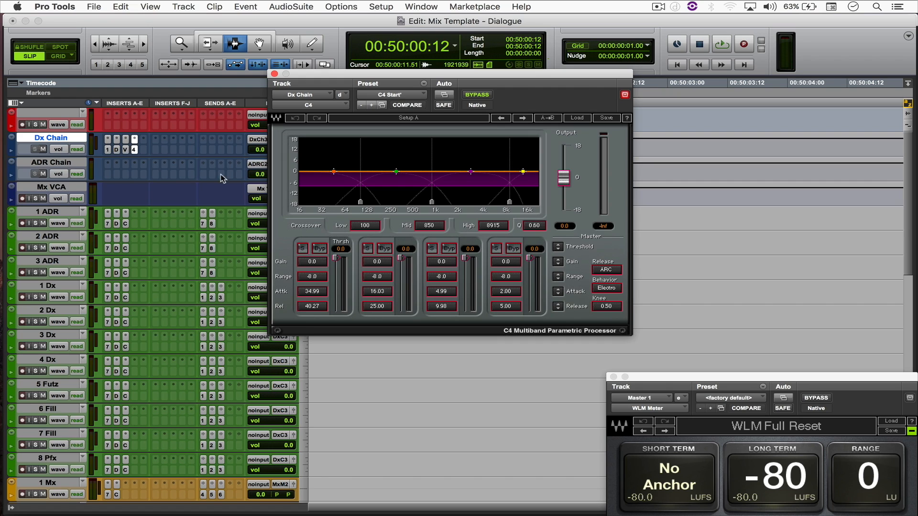
left_click(144, 151)
mouse_move(177, 174)
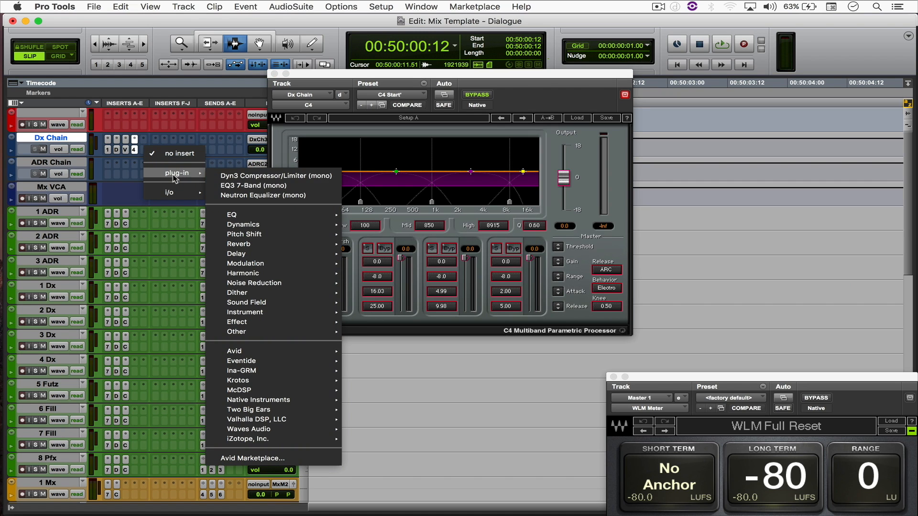
mouse_move(277, 225)
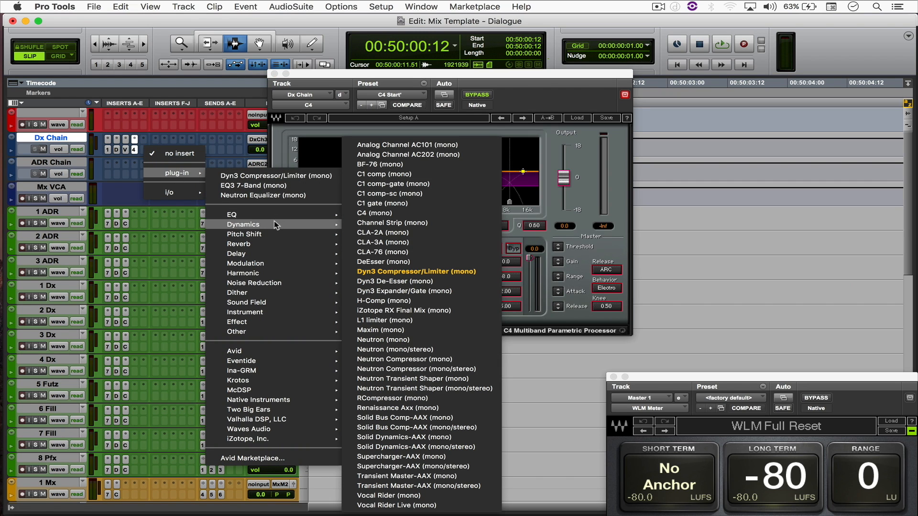
left_click(389, 319)
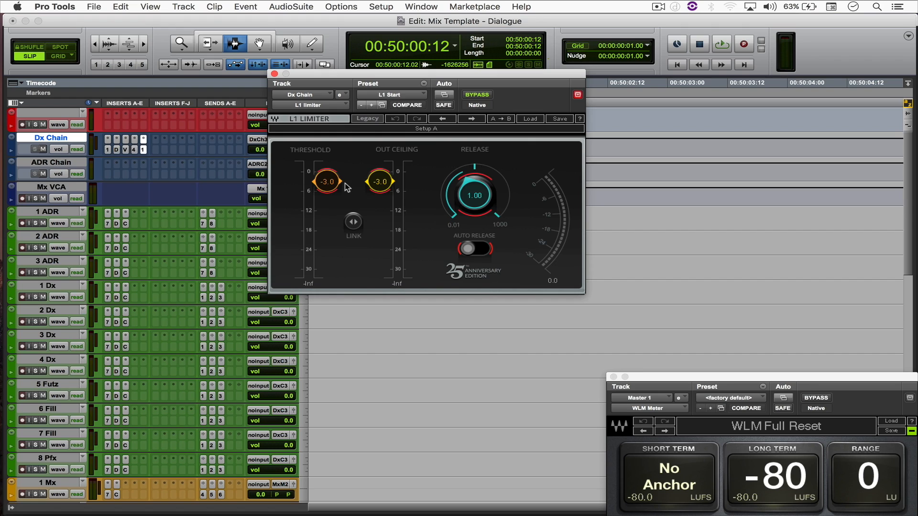
Insert the mono EQ3 7-Band in slot f of the Dx Chain track
left_click(157, 150)
mouse_move(177, 174)
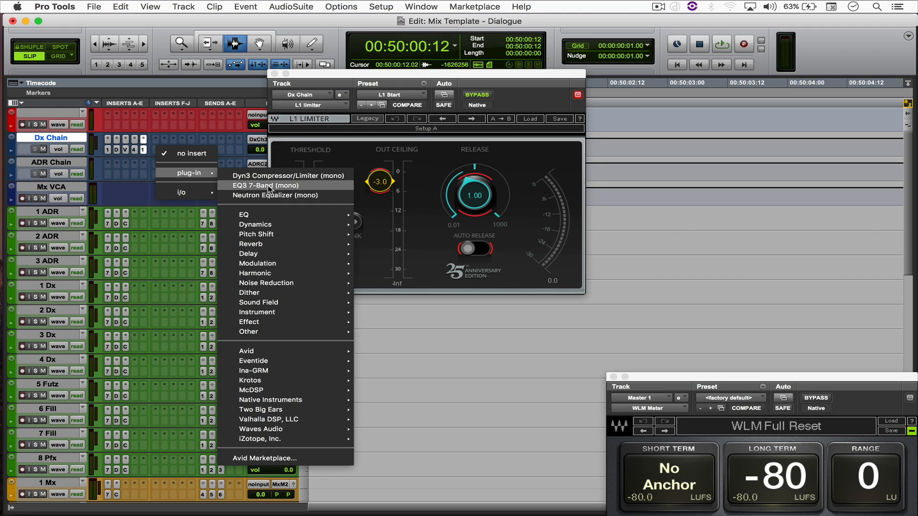
left_click(268, 186)
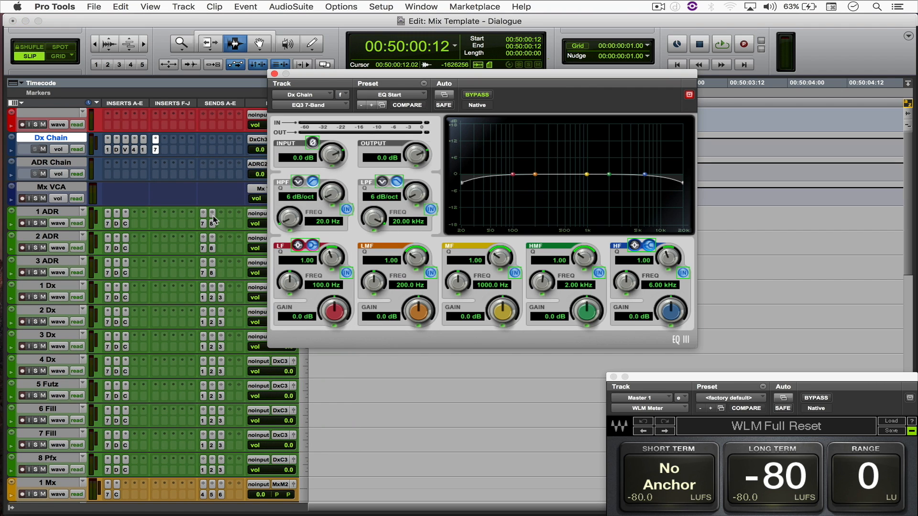
Review the EQs in slot a of 1 ADR and in slots a and f of Dx Chain, and close the plug-in window
left_click(108, 224)
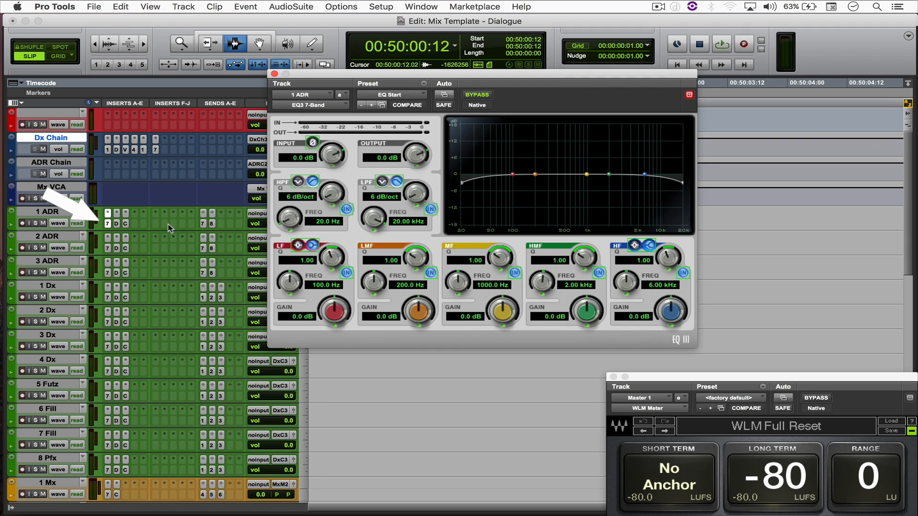
left_click(108, 150)
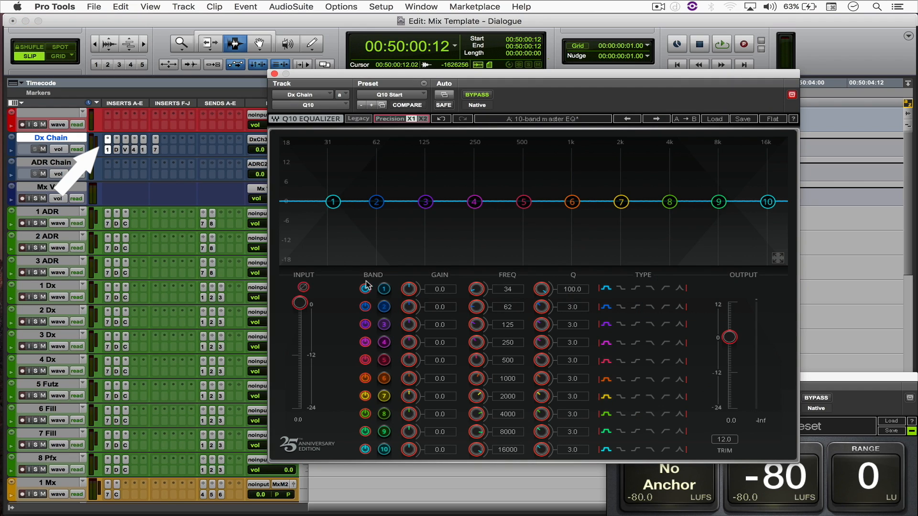
left_click(156, 150)
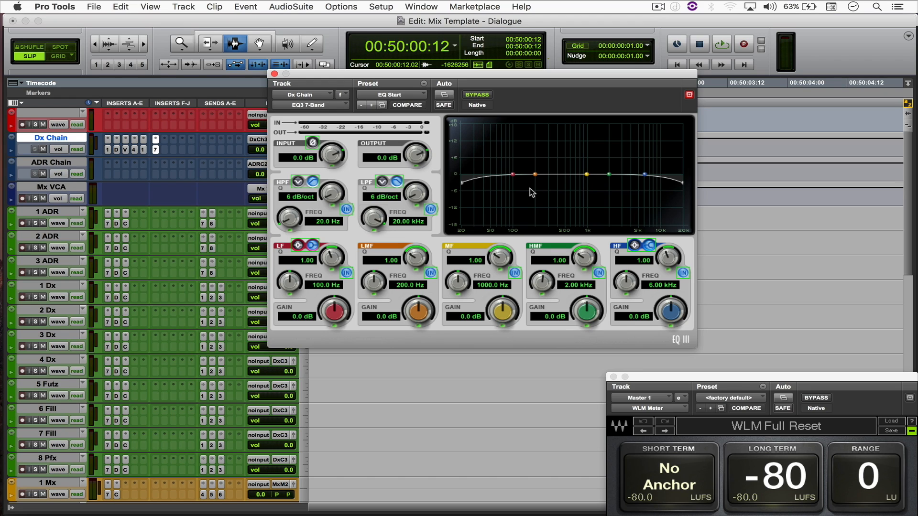
left_click(274, 74)
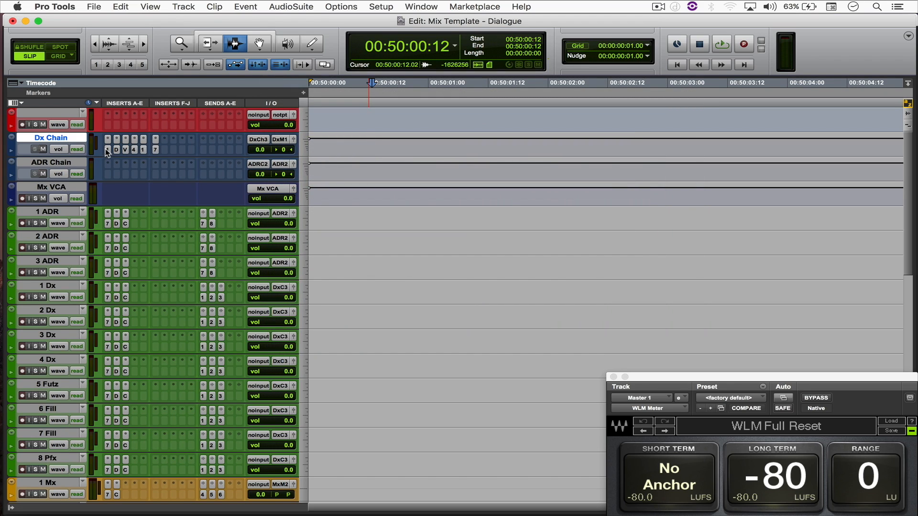
Copy the plug-ins in slots a to f of Dx Chain to the same slots of ADR Chain
left_click_drag(107, 151, 144, 165)
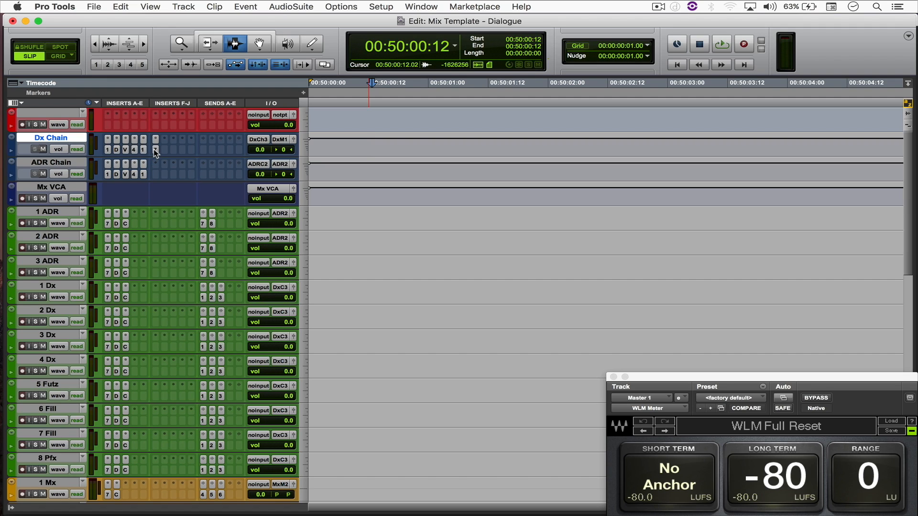
left_click_drag(156, 150, 156, 174)
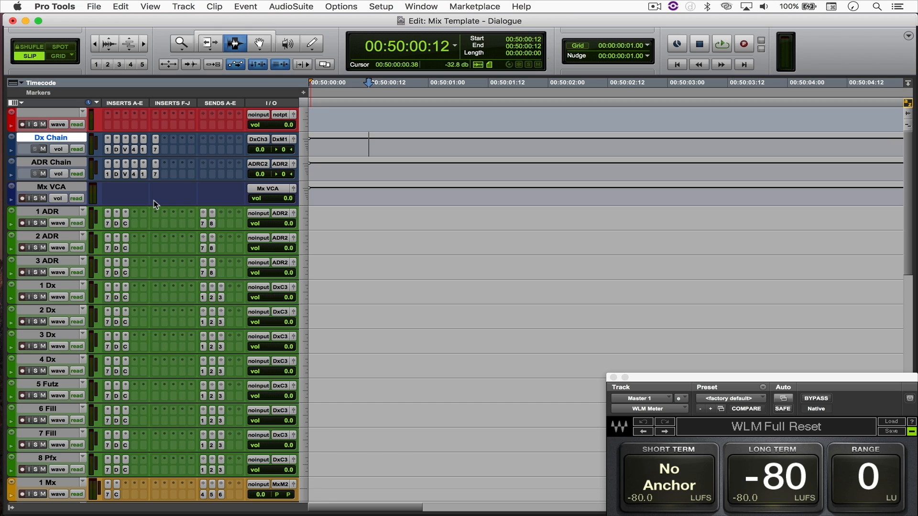
Switch to Finder and import Video.mov into the Pro Tools session on a new track at the selection, including its audio
key("super+Tab")
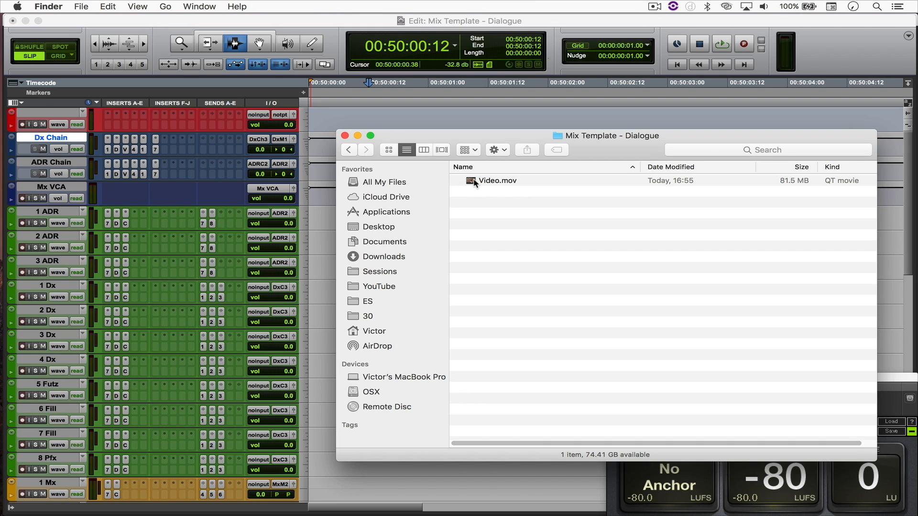
left_click_drag(474, 183, 318, 152)
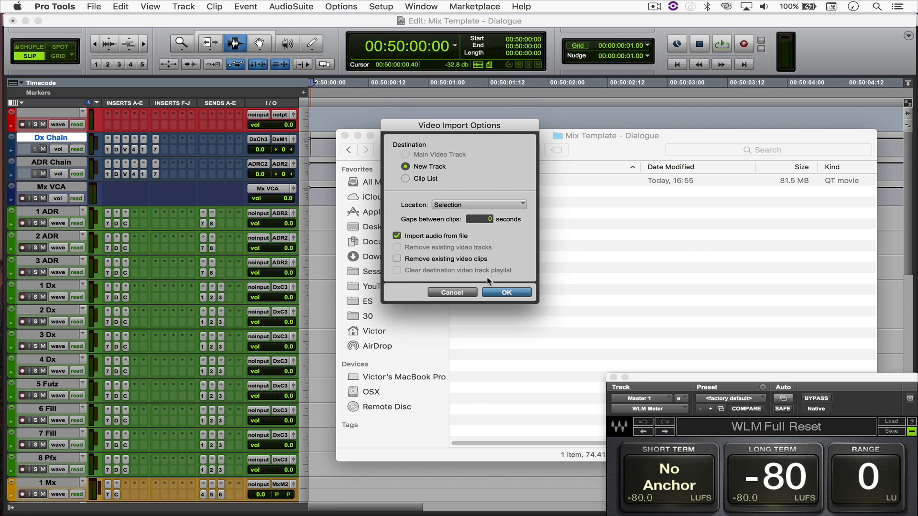
left_click(493, 292)
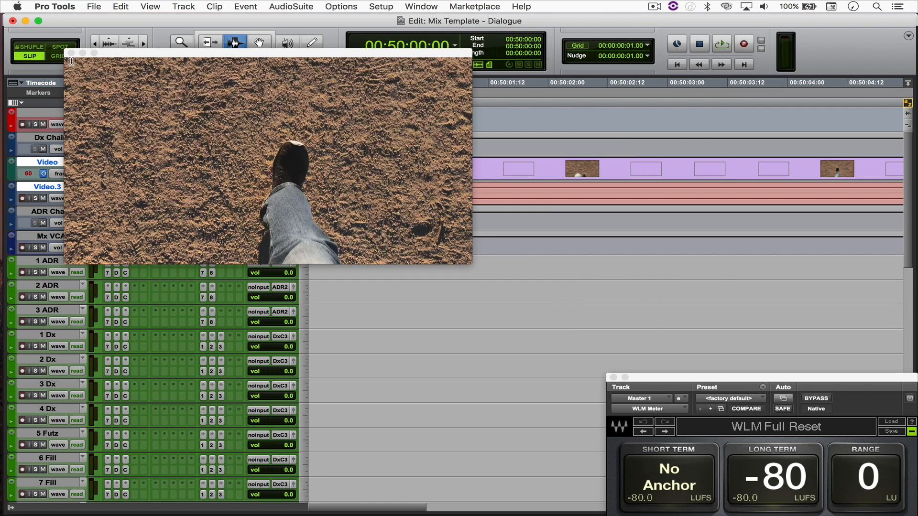
Close the floating video window and move the Video and Video.3 tracks to the top of the track list
left_click(66, 51)
left_click(71, 53)
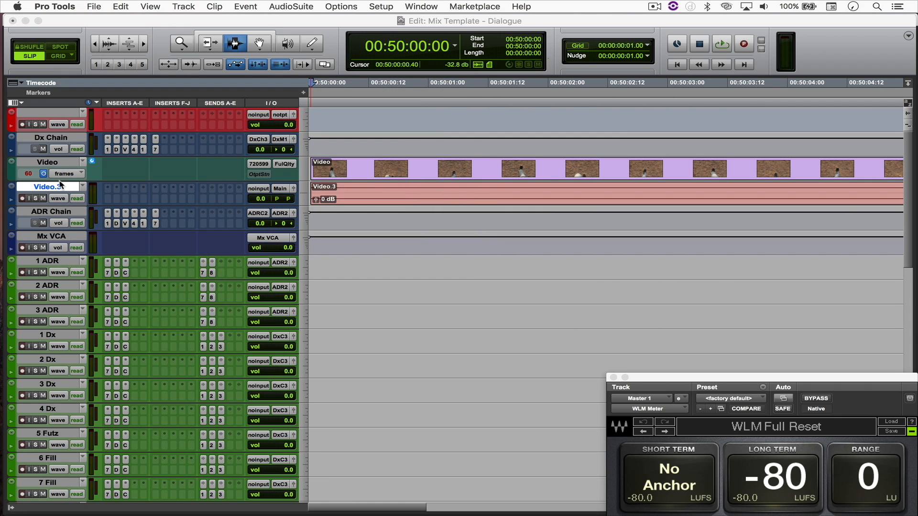
left_click_drag(60, 167, 61, 122)
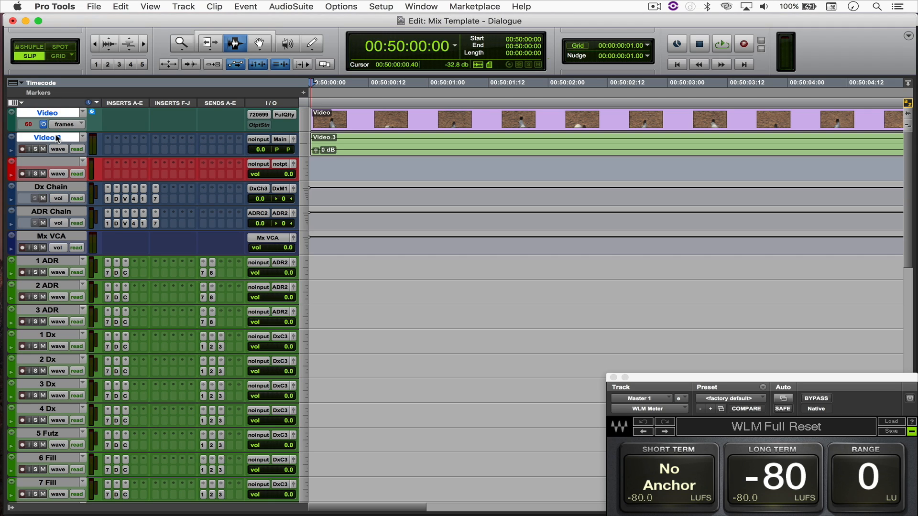
Rename the imported audio track Video.3 as GT
double_click(58, 138)
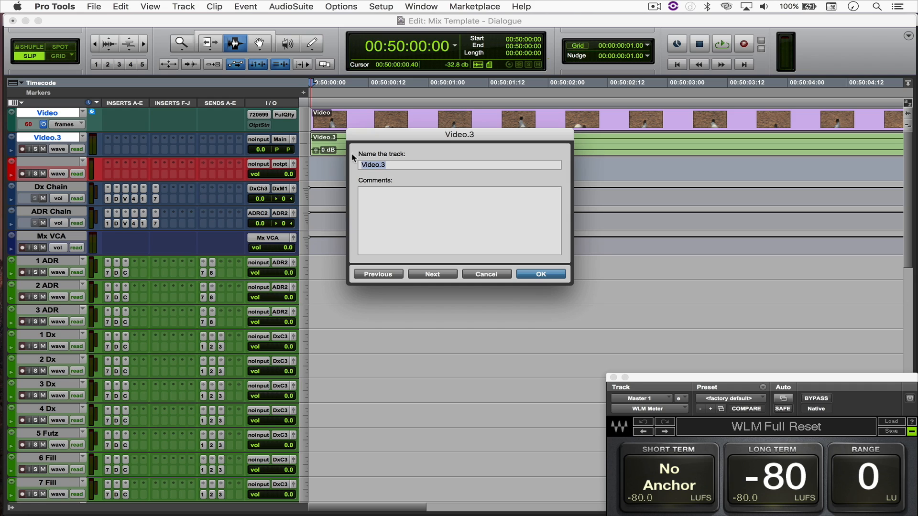
type("GT")
key("Return")
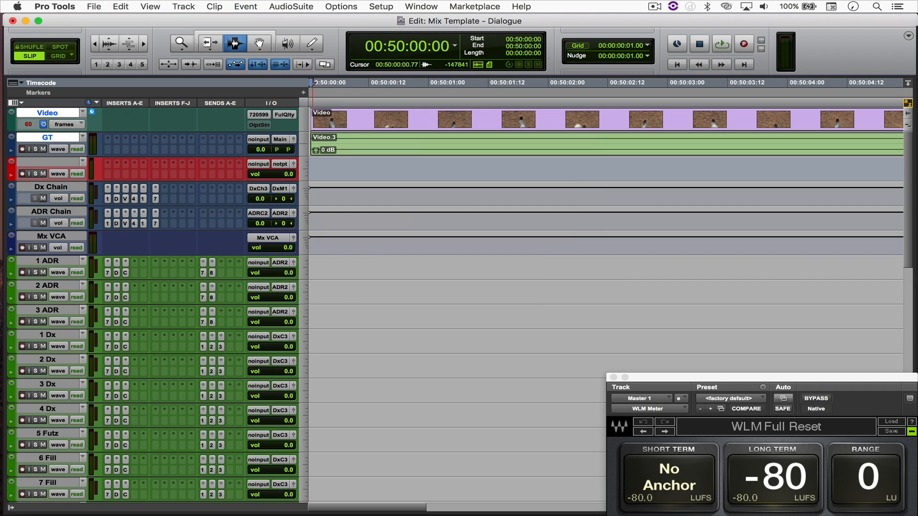
Select the whole clip on the Video track, switch that track to blocks view and fit the full clip in the timeline
double_click(338, 128)
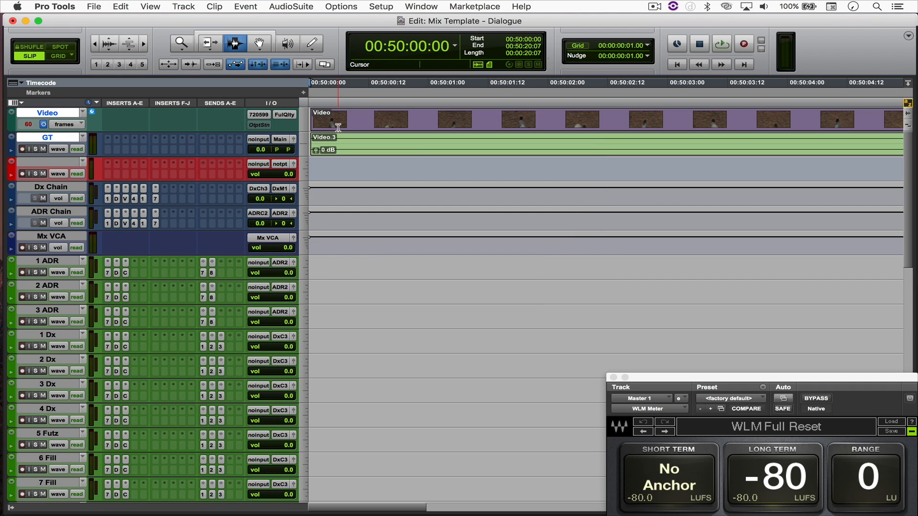
key("minus")
key("r")
key("r")
key("r")
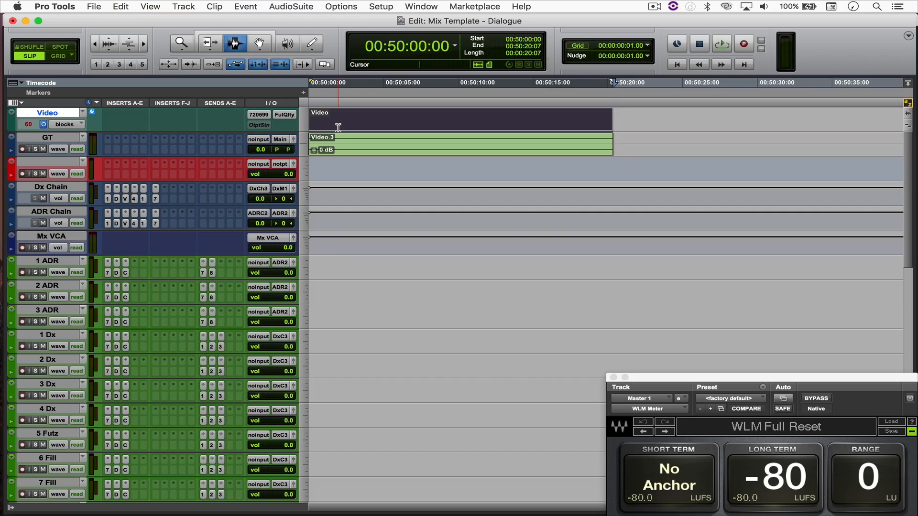